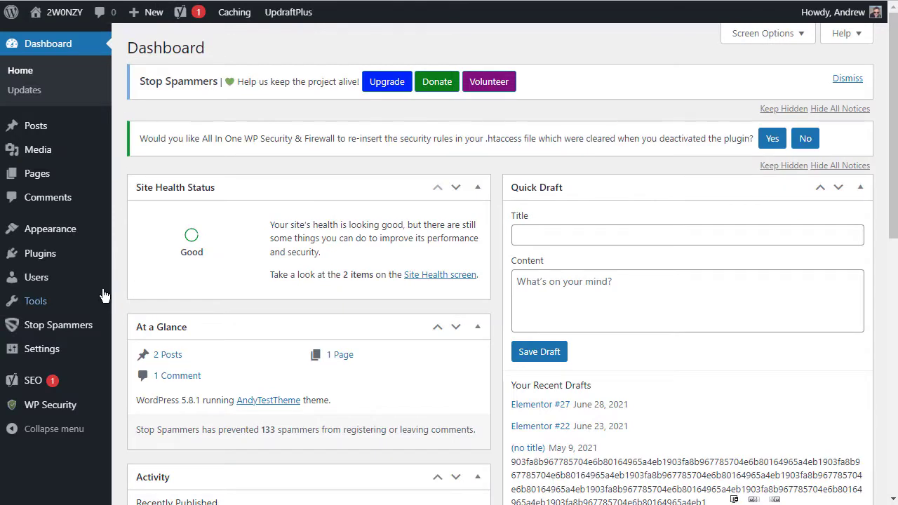
Turn off 'Show Toolbar when viewing site' in your user profile and save it
{"action": "mouse_move", "coordinate": [110, 243]}
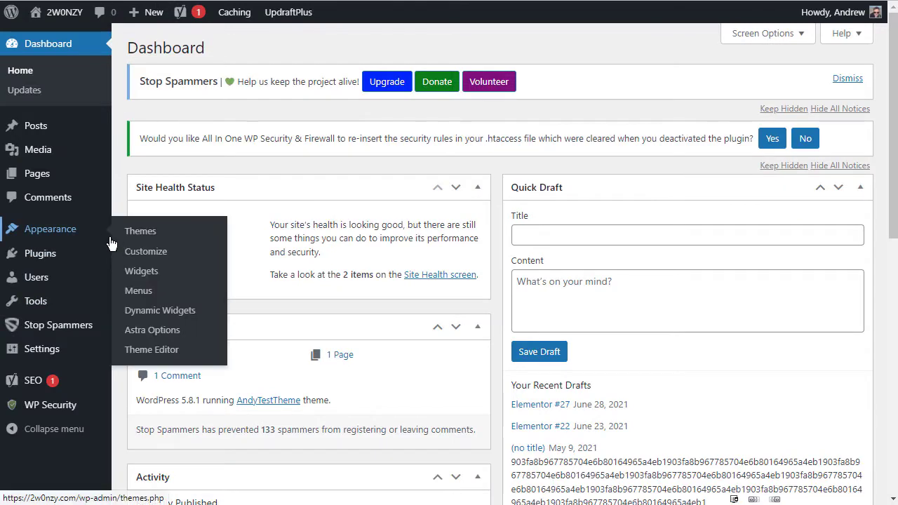
{"action": "mouse_move", "coordinate": [35, 281]}
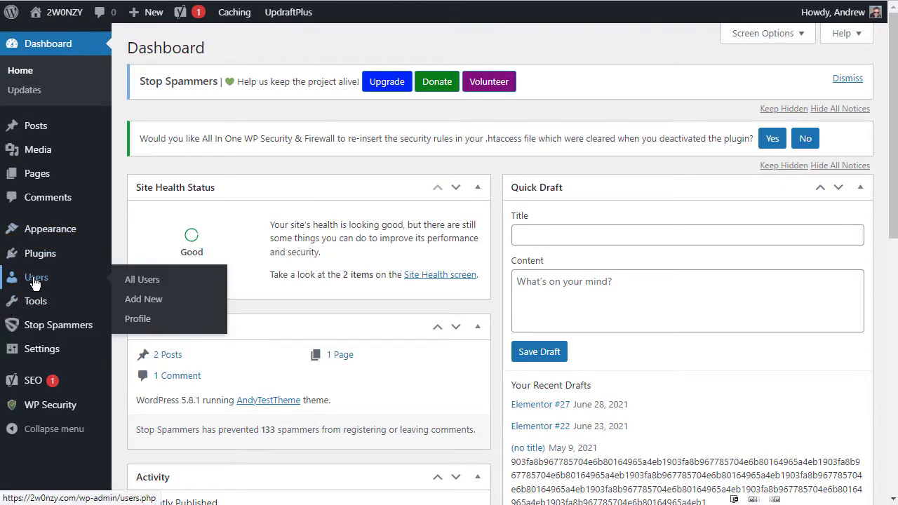
{"action": "left_click", "coordinate": [145, 320]}
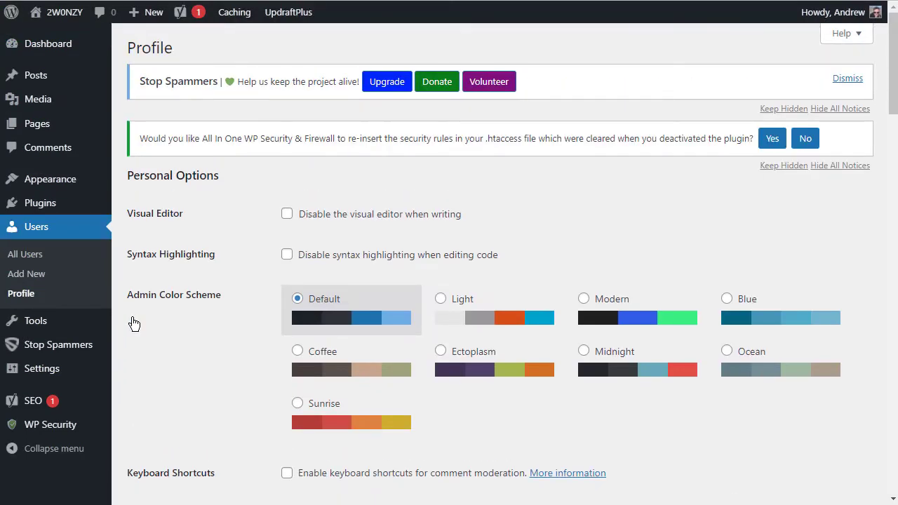
{"action": "scroll", "coordinate": [230, 330], "scroll_direction": "down", "scroll_amount": 3}
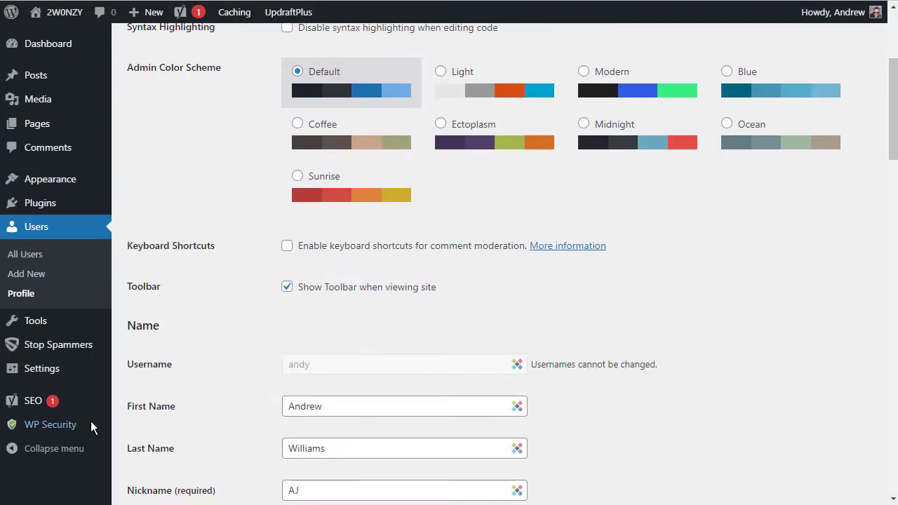
{"action": "right_click", "coordinate": [277, 295]}
{"action": "key", "text": "Escape"}
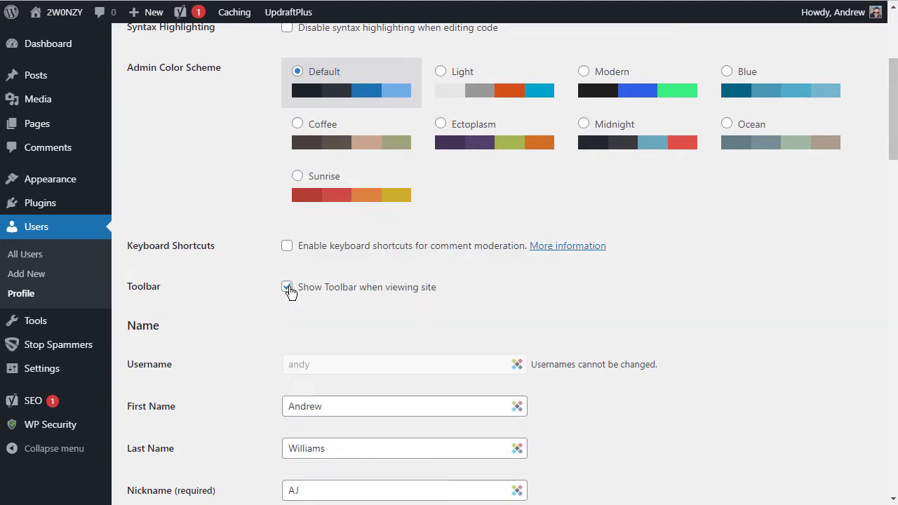
{"action": "left_click", "coordinate": [288, 288]}
{"action": "scroll", "coordinate": [335, 308], "scroll_direction": "down", "scroll_amount": 15}
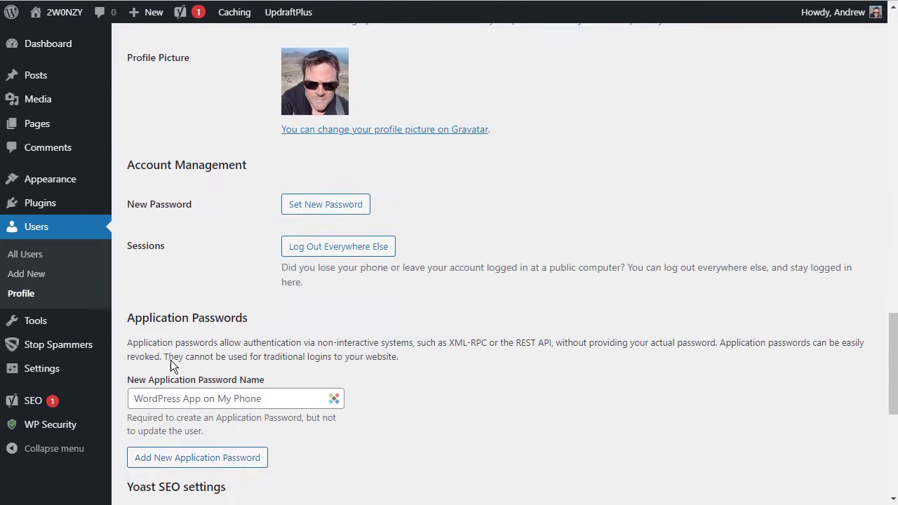
{"action": "scroll", "coordinate": [170, 360], "scroll_direction": "down", "scroll_amount": 5}
{"action": "left_click", "coordinate": [162, 433]}
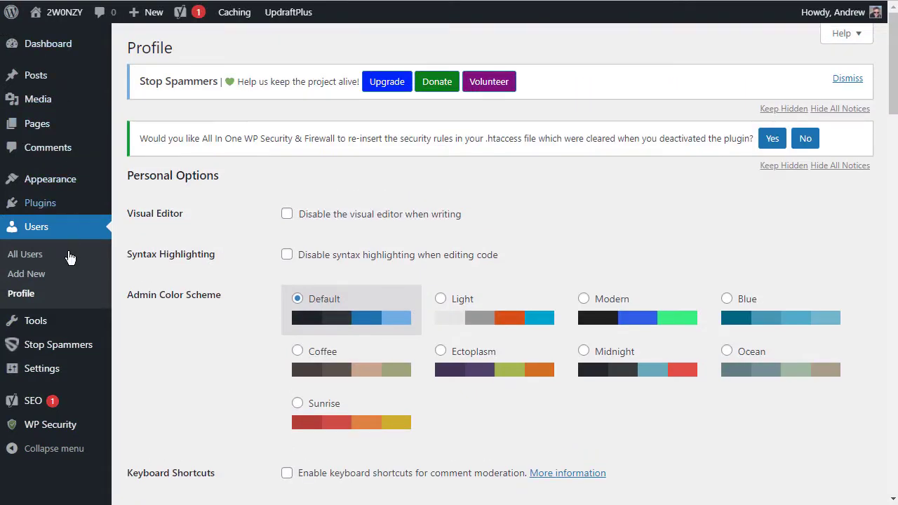
Re-enable 'Show Toolbar when viewing site' and save the profile again
{"action": "scroll", "coordinate": [319, 261], "scroll_direction": "down", "scroll_amount": 10}
{"action": "scroll", "coordinate": [319, 260], "scroll_direction": "up", "scroll_amount": 6}
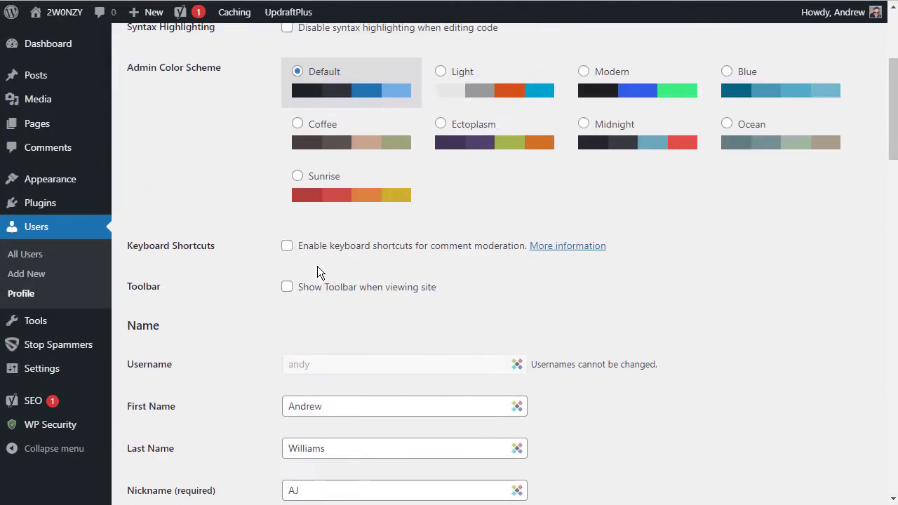
{"action": "left_click", "coordinate": [287, 289]}
{"action": "scroll", "coordinate": [687, 277], "scroll_direction": "down", "scroll_amount": 10}
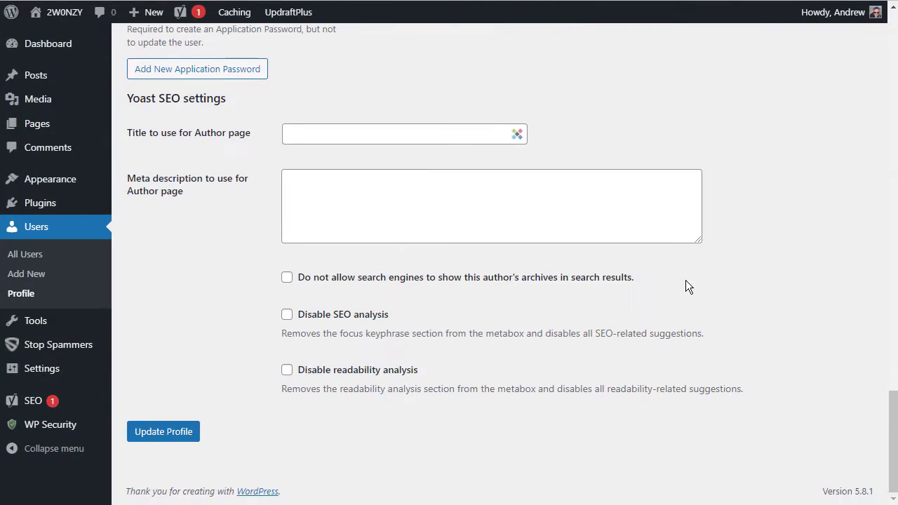
{"action": "left_click", "coordinate": [178, 433]}
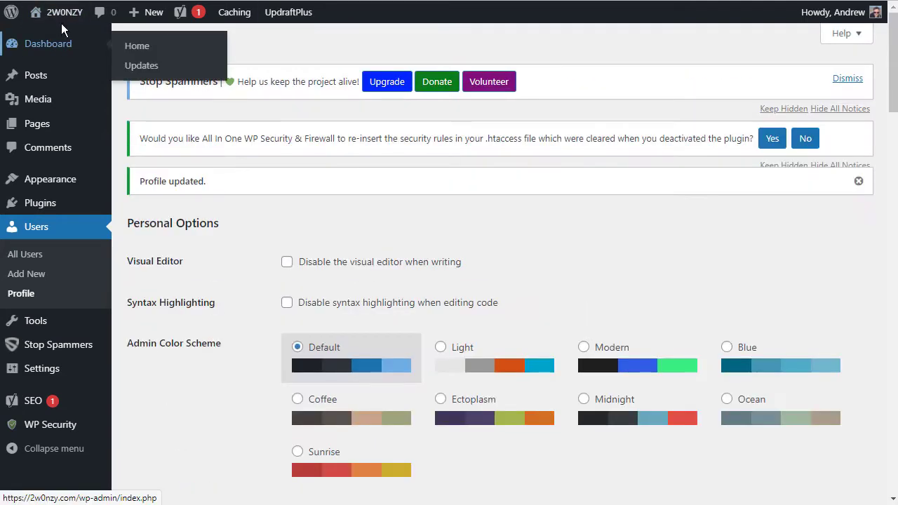
Go to the site's front page from the admin bar
{"action": "mouse_move", "coordinate": [63, 12]}
{"action": "right_click", "coordinate": [58, 35]}
{"action": "left_click", "coordinate": [112, 47]}
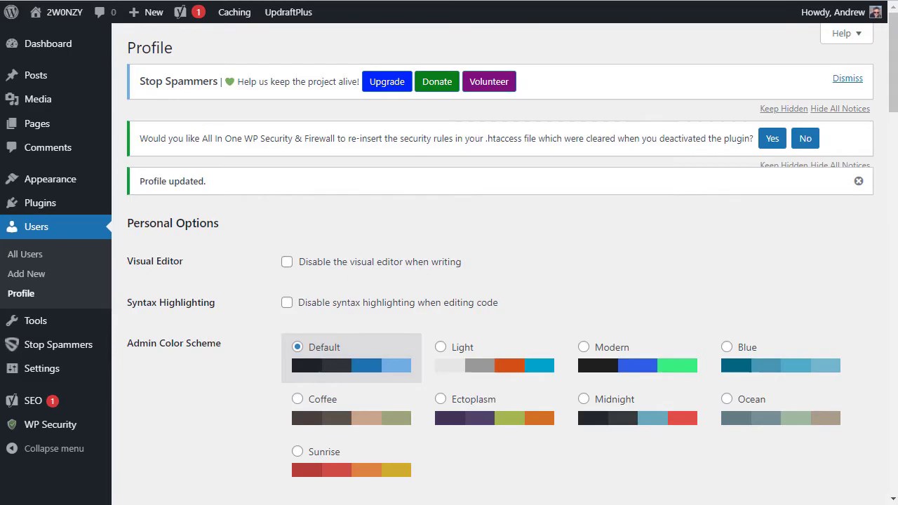
Switch to the front-page tab and log out from the Howdy menu
{"action": "key", "text": "ctrl+Tab"}
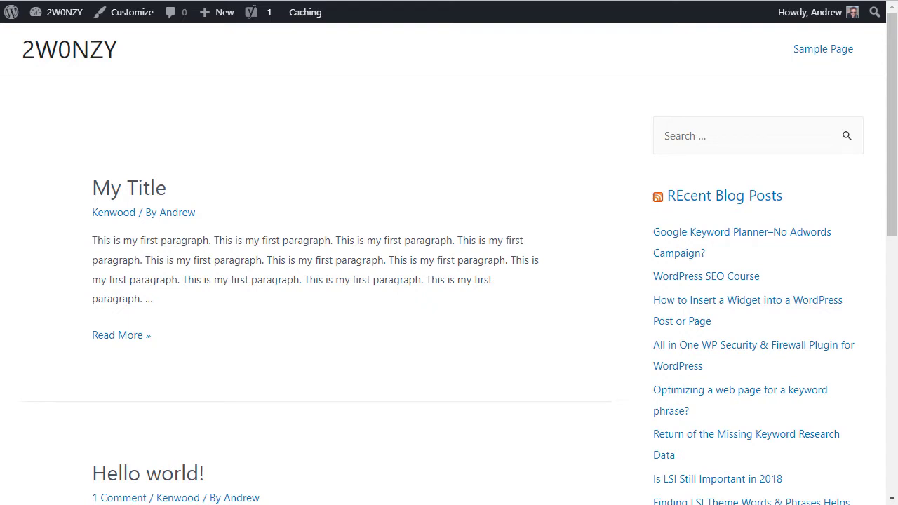
{"action": "mouse_move", "coordinate": [807, 12]}
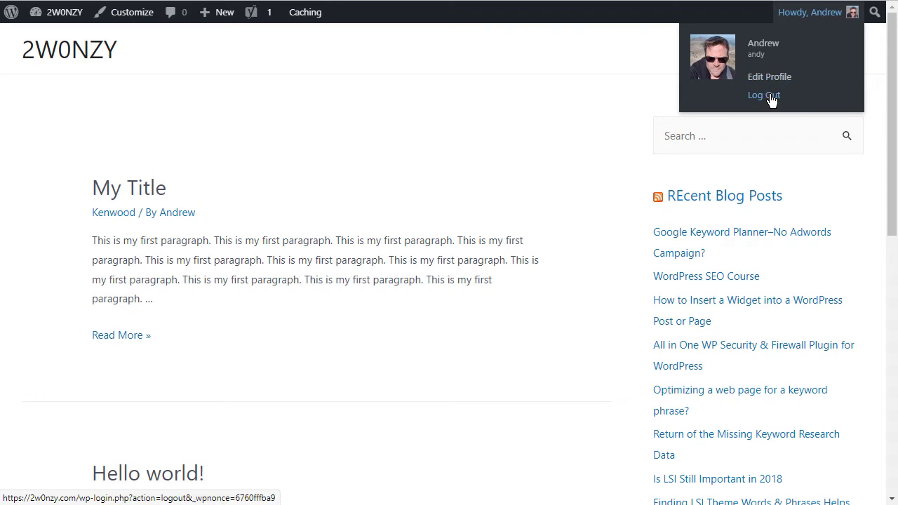
{"action": "left_click", "coordinate": [770, 100]}
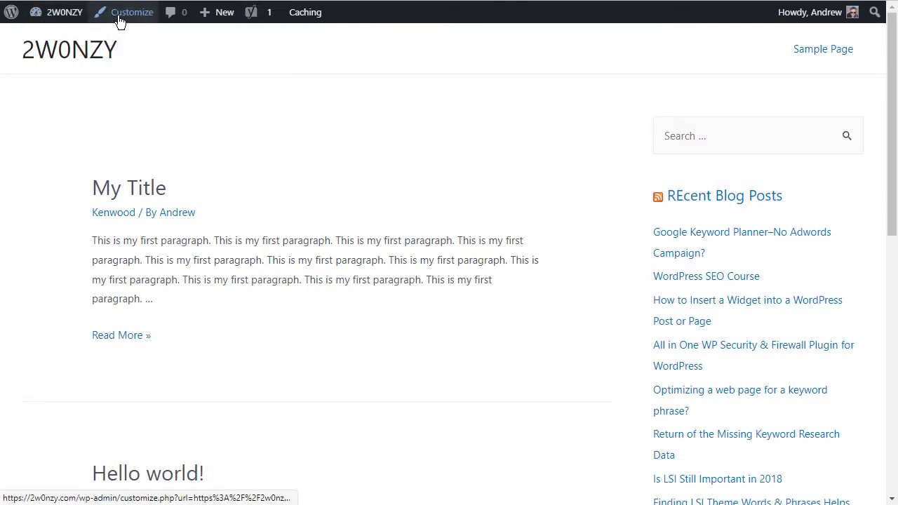
{"action": "mouse_move", "coordinate": [224, 16]}
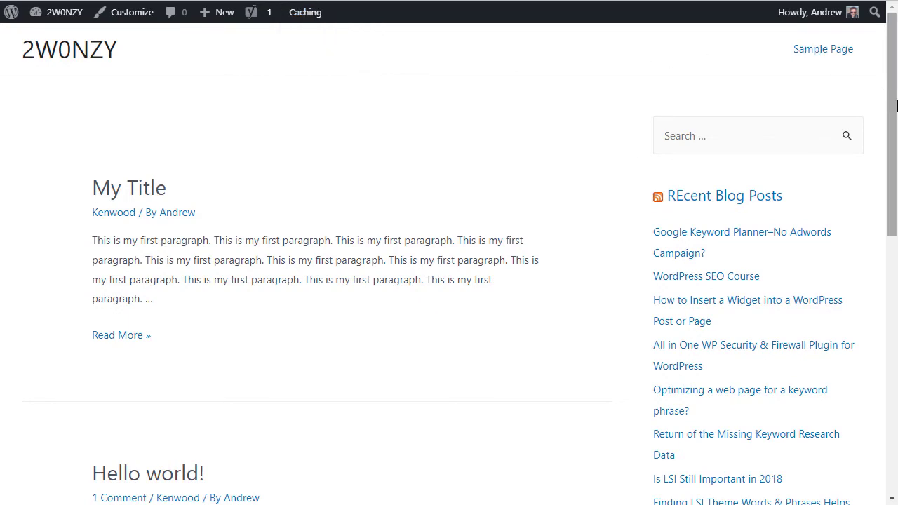
{"action": "left_click_drag", "start_coordinate": [895, 101], "coordinate": [402, 124]}
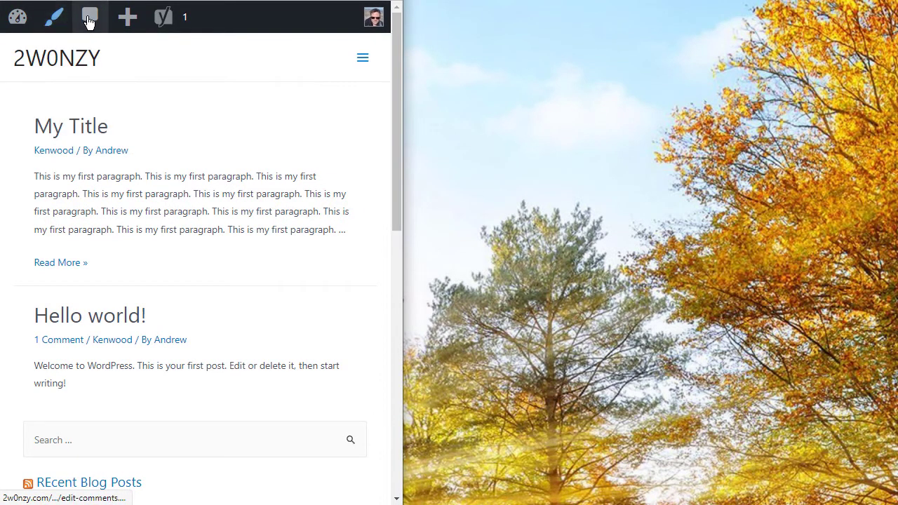
{"action": "mouse_move", "coordinate": [145, 24]}
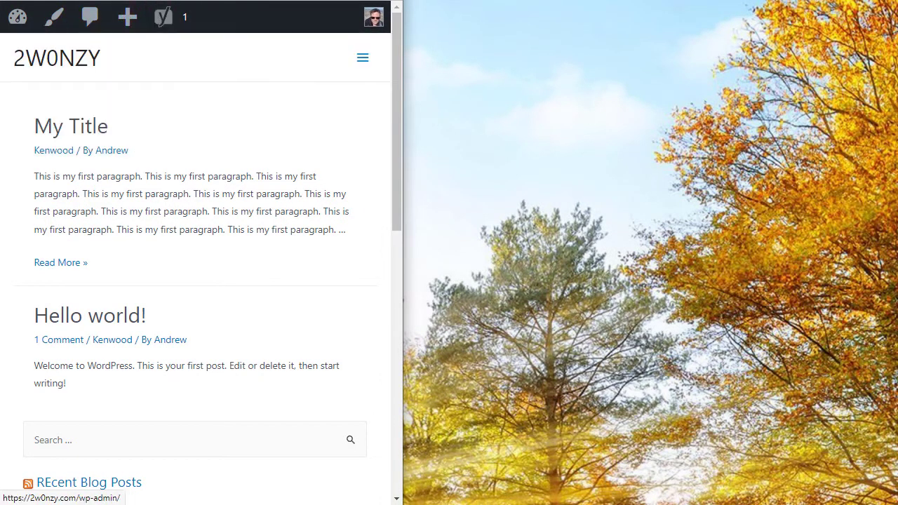
{"action": "mouse_move", "coordinate": [10, 24]}
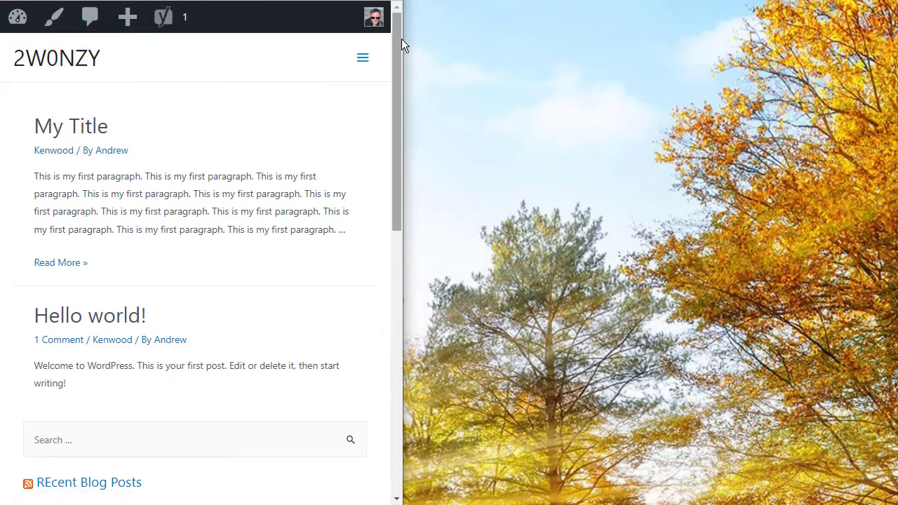
{"action": "left_click_drag", "start_coordinate": [403, 43], "coordinate": [896, 56]}
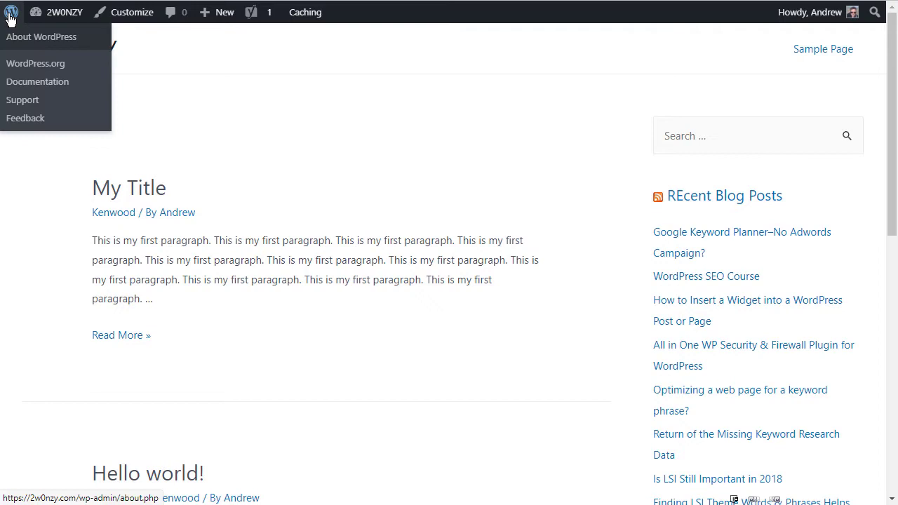
{"action": "mouse_move", "coordinate": [64, 18]}
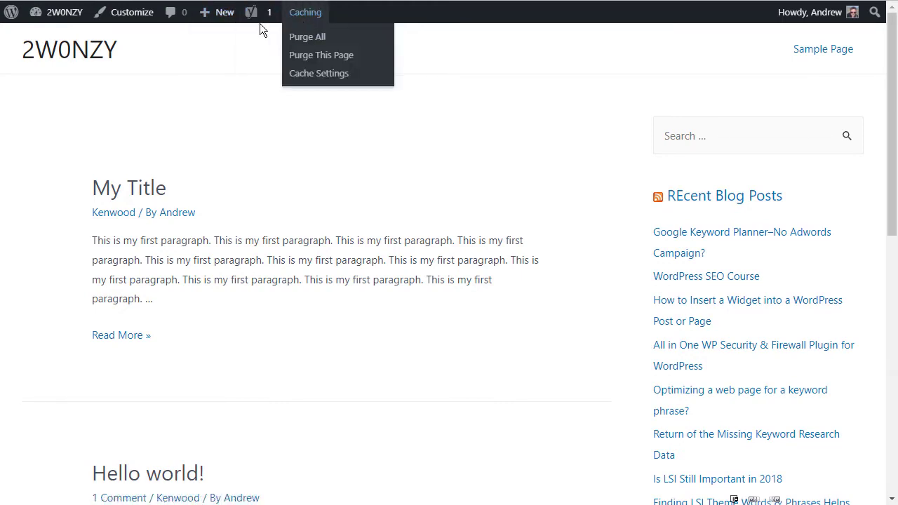
{"action": "mouse_move", "coordinate": [256, 21]}
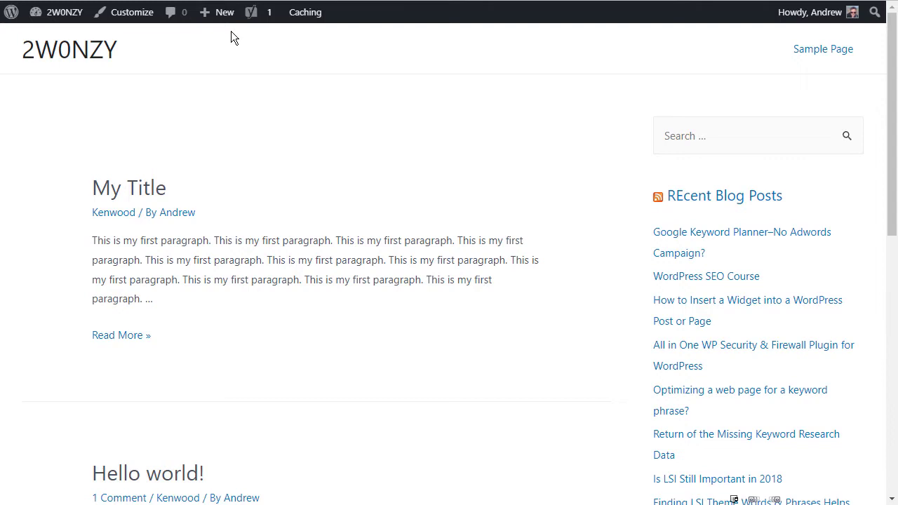
{"action": "mouse_move", "coordinate": [311, 18]}
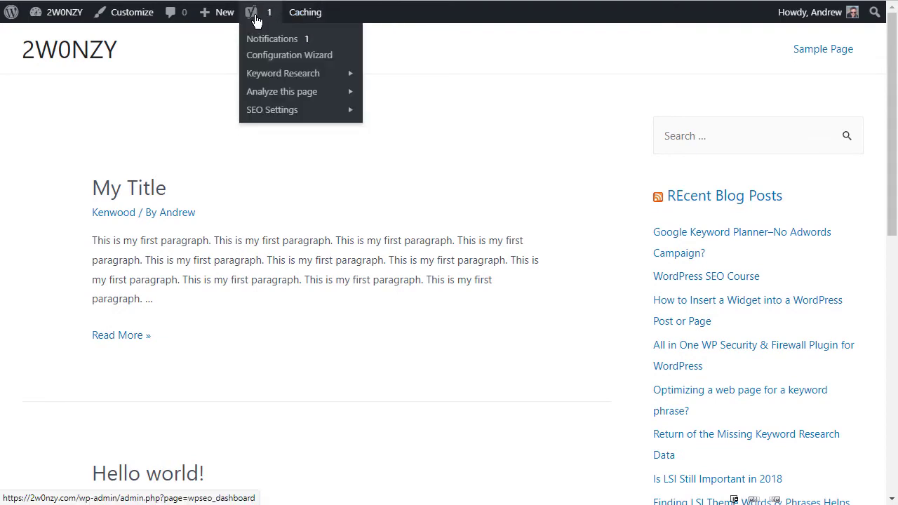
{"action": "right_click", "coordinate": [315, 13]}
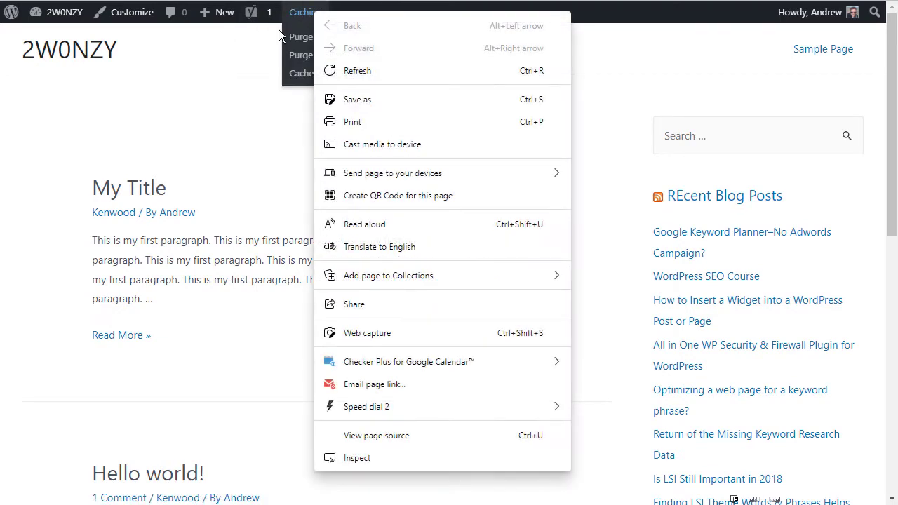
{"action": "left_click", "coordinate": [226, 84]}
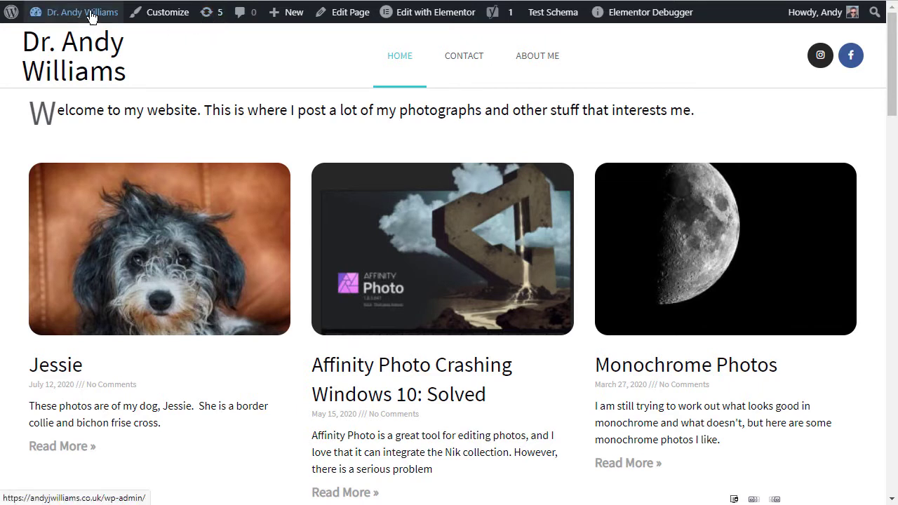
{"action": "mouse_move", "coordinate": [12, 14]}
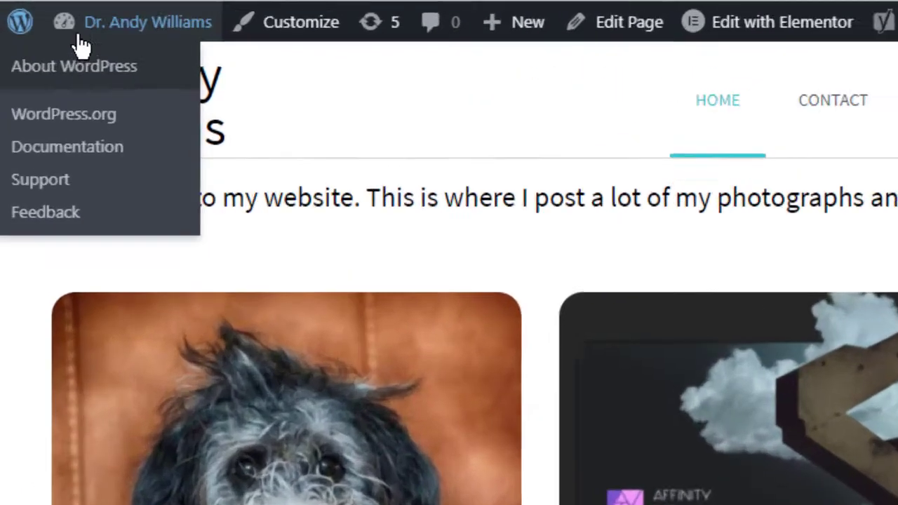
{"action": "mouse_move", "coordinate": [82, 44]}
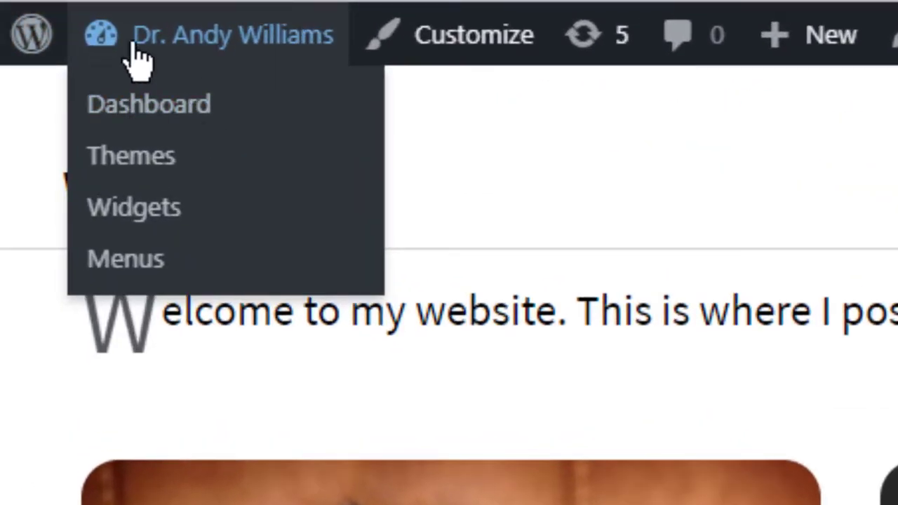
{"action": "mouse_move", "coordinate": [30, 39]}
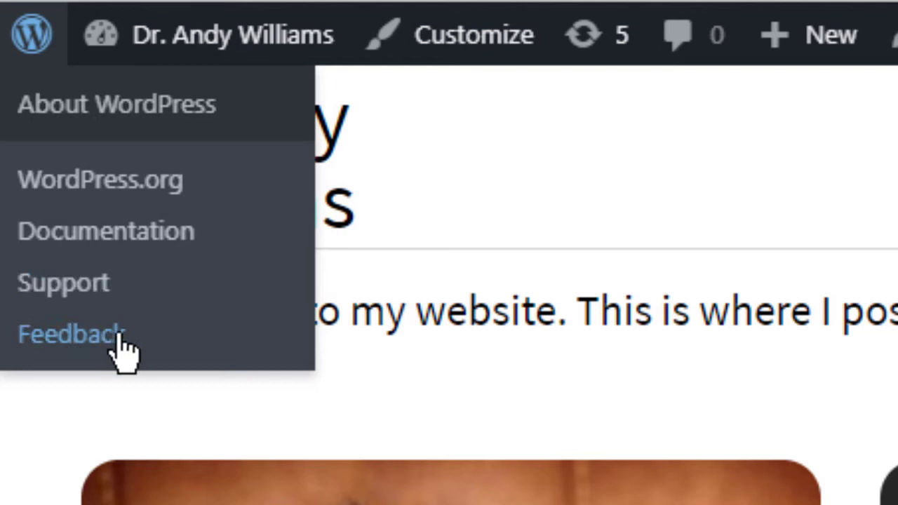
{"action": "mouse_move", "coordinate": [109, 36]}
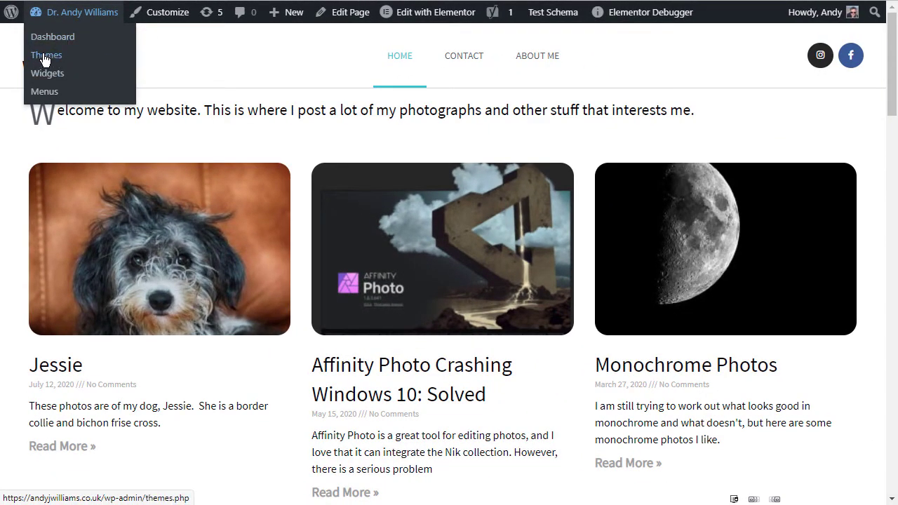
{"action": "left_click", "coordinate": [46, 56]}
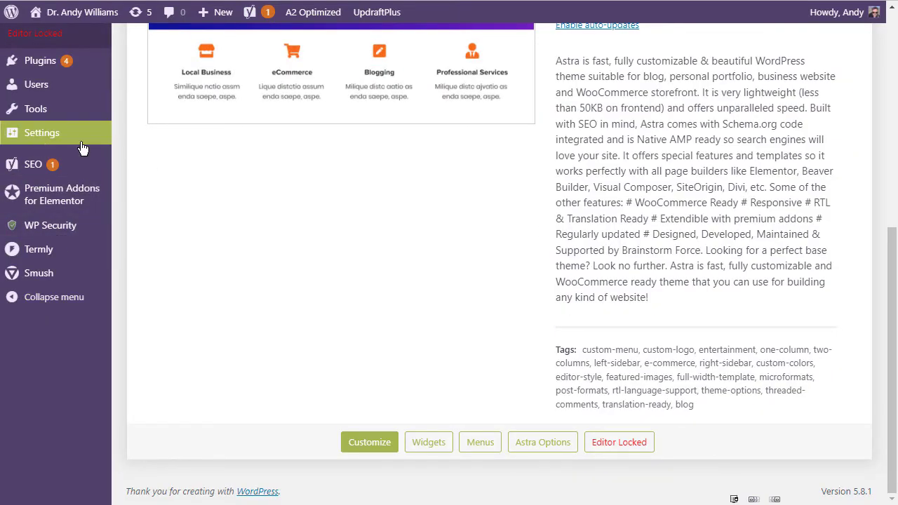
{"action": "scroll", "coordinate": [80, 145], "scroll_direction": "up", "scroll_amount": 6}
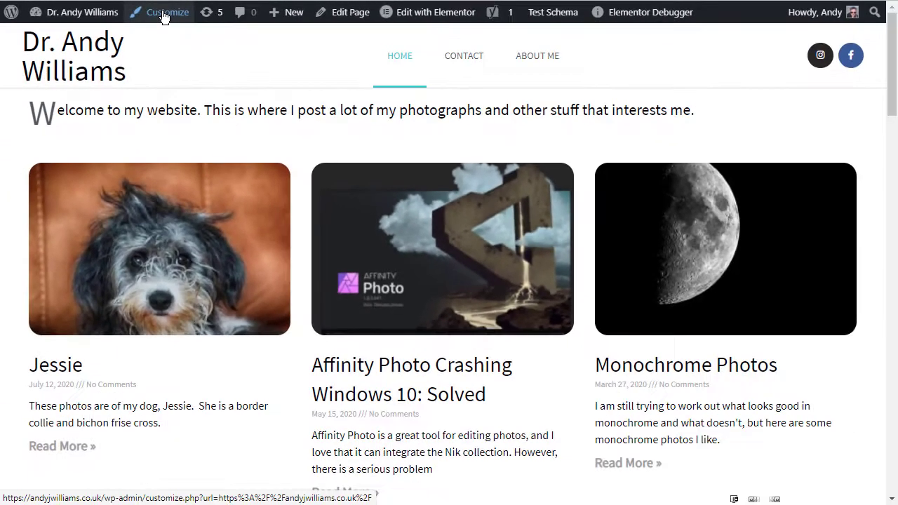
{"action": "left_click", "coordinate": [162, 14]}
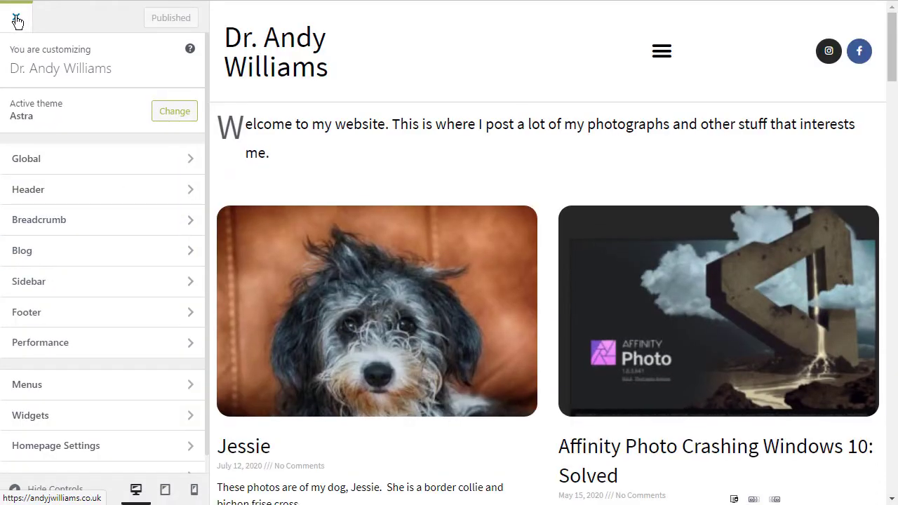
{"action": "left_click", "coordinate": [14, 18]}
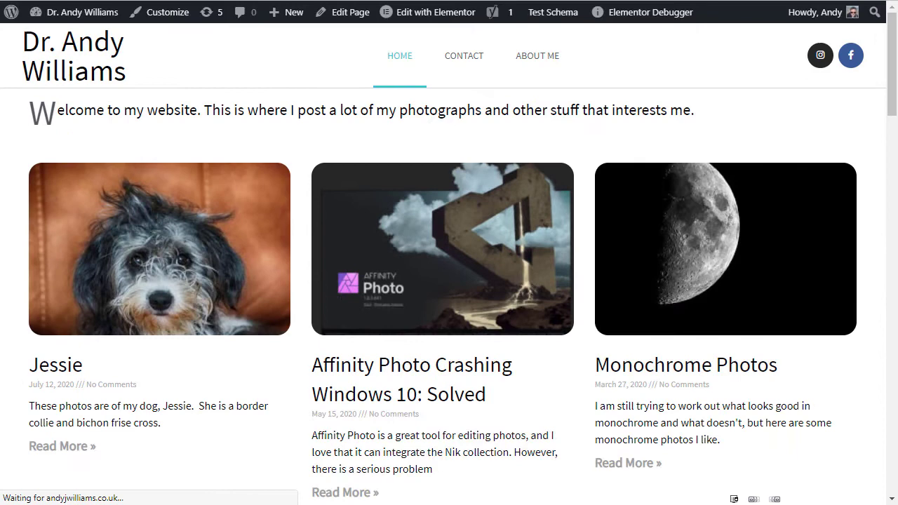
{"action": "mouse_move", "coordinate": [293, 12]}
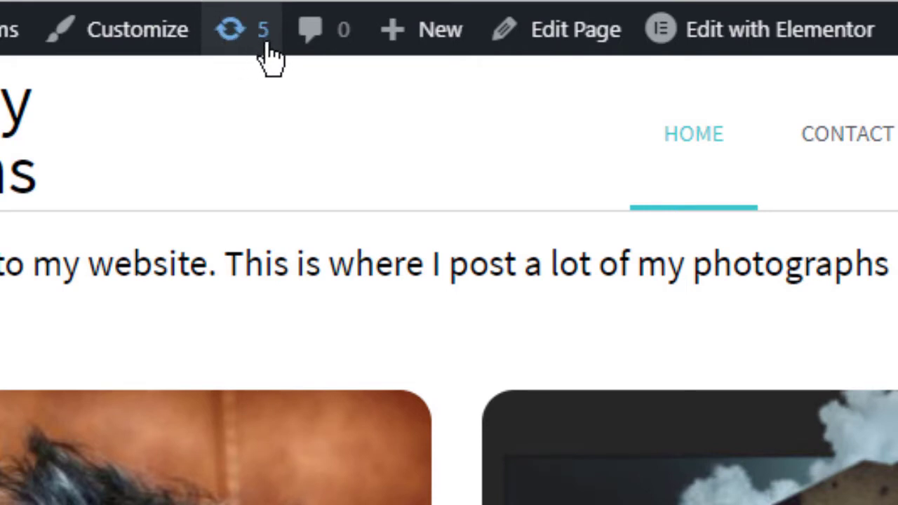
Update all five plugins listed on the WordPress Updates page
{"action": "left_click", "coordinate": [232, 33]}
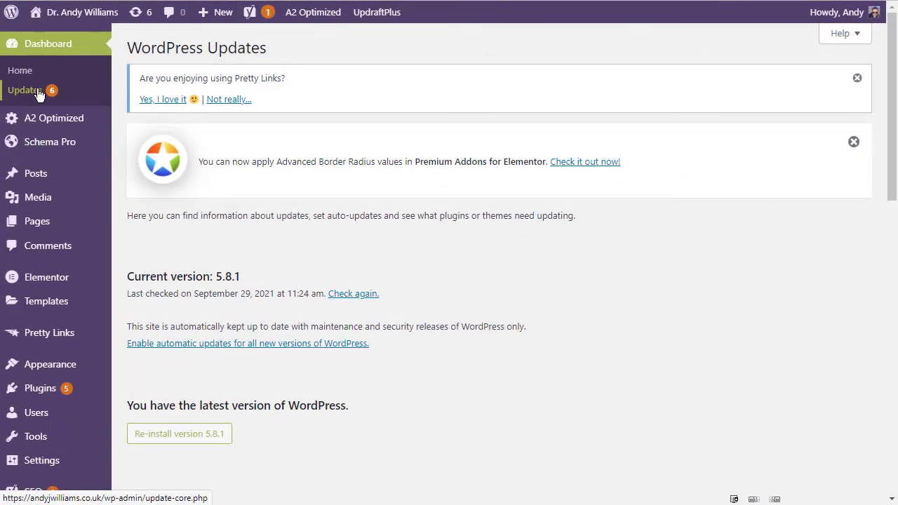
{"action": "scroll", "coordinate": [308, 184], "scroll_direction": "down", "scroll_amount": 12}
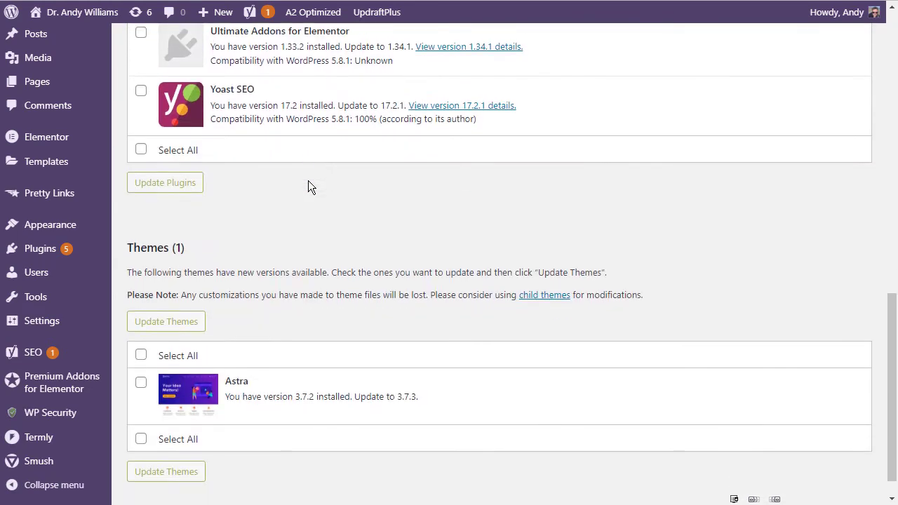
{"action": "scroll", "coordinate": [308, 186], "scroll_direction": "up", "scroll_amount": 5}
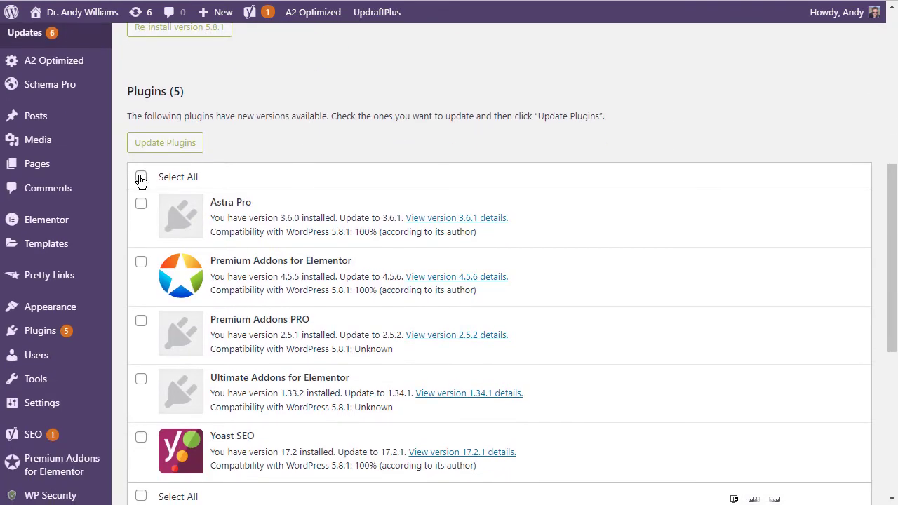
{"action": "left_click", "coordinate": [186, 148]}
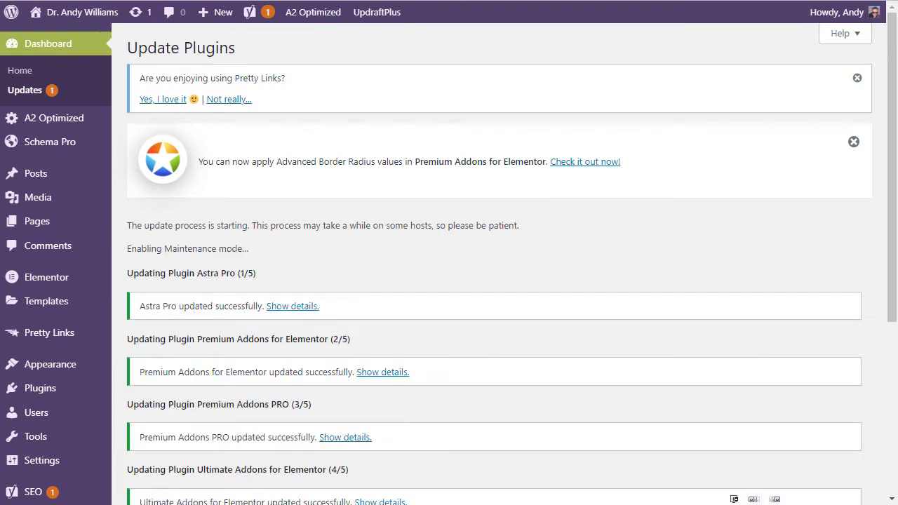
Select the Astra theme and update it
{"action": "scroll", "coordinate": [439, 223], "scroll_direction": "down", "scroll_amount": 3}
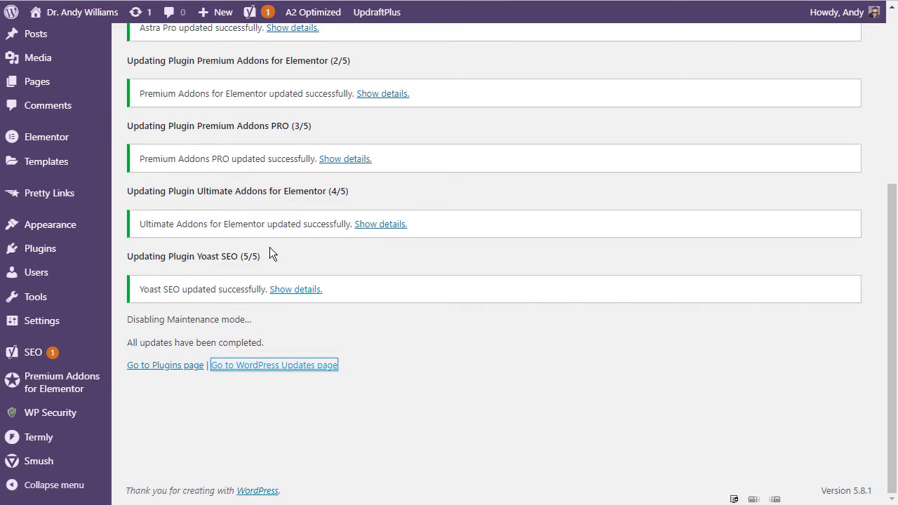
{"action": "scroll", "coordinate": [267, 247], "scroll_direction": "down", "scroll_amount": 5}
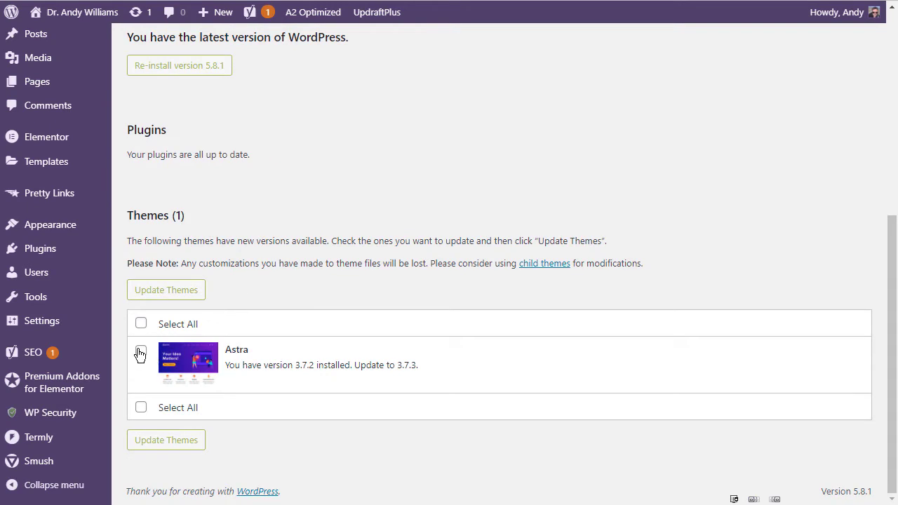
{"action": "left_click", "coordinate": [140, 353]}
{"action": "left_click", "coordinate": [160, 291]}
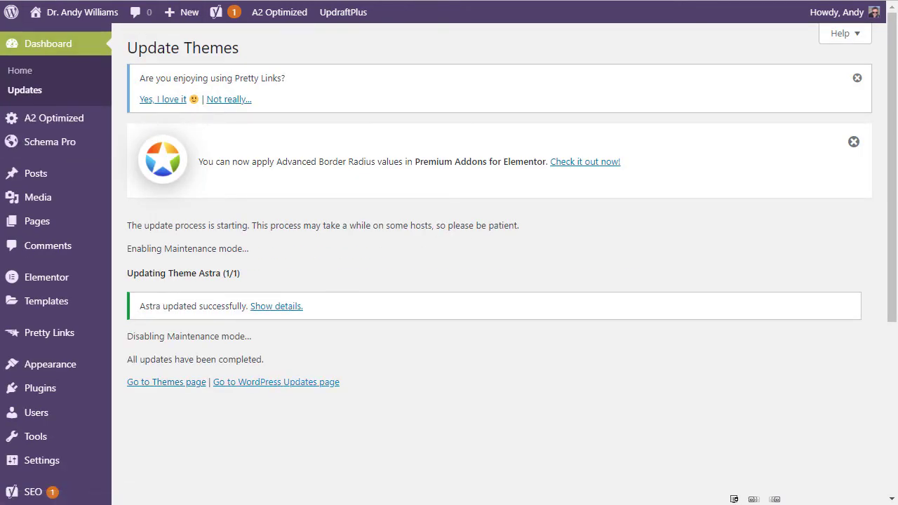
Open the site's front page in a new tab and switch to it
{"action": "mouse_move", "coordinate": [55, 21]}
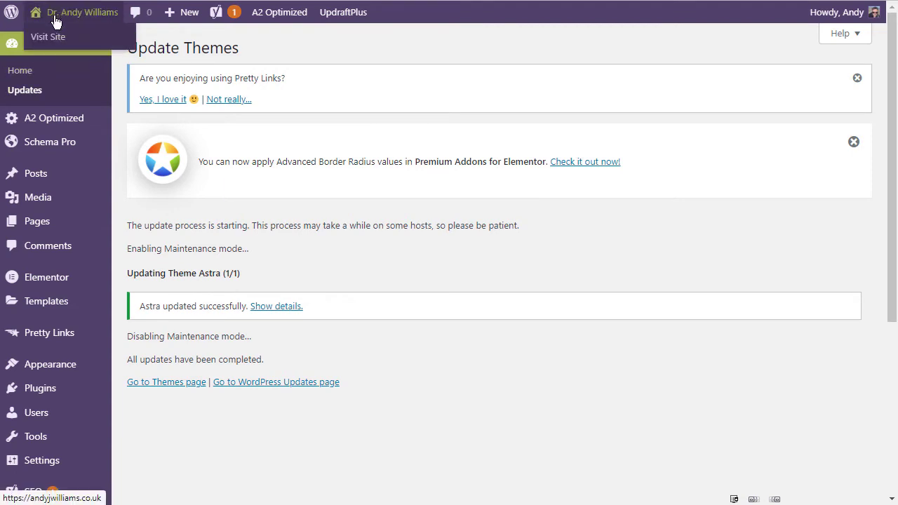
{"action": "right_click", "coordinate": [47, 41]}
{"action": "left_click", "coordinate": [84, 48]}
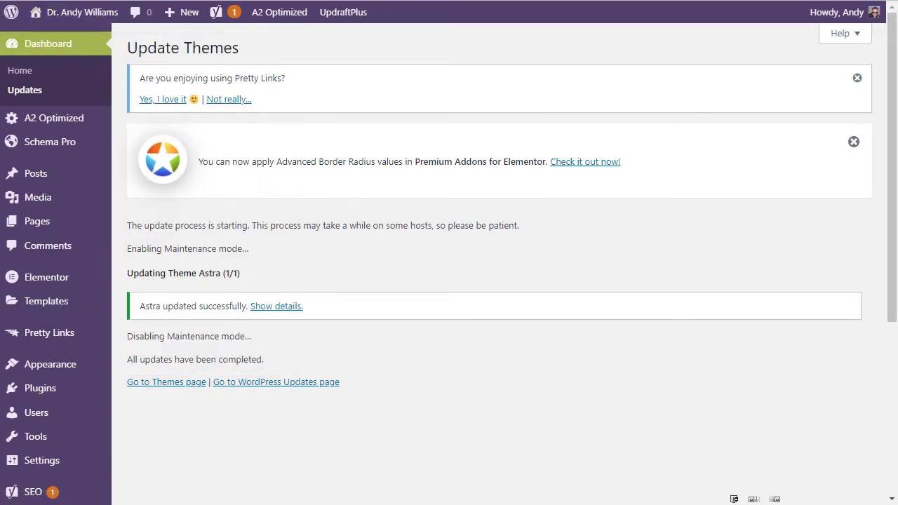
{"action": "key", "text": "ctrl+Tab"}
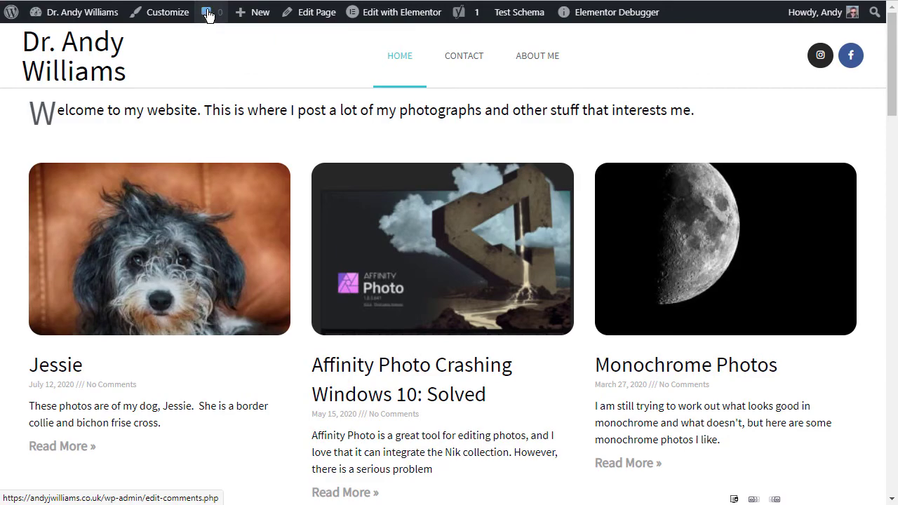
Check the Comments list from the admin bar, then go back to the front page
{"action": "left_click", "coordinate": [208, 15]}
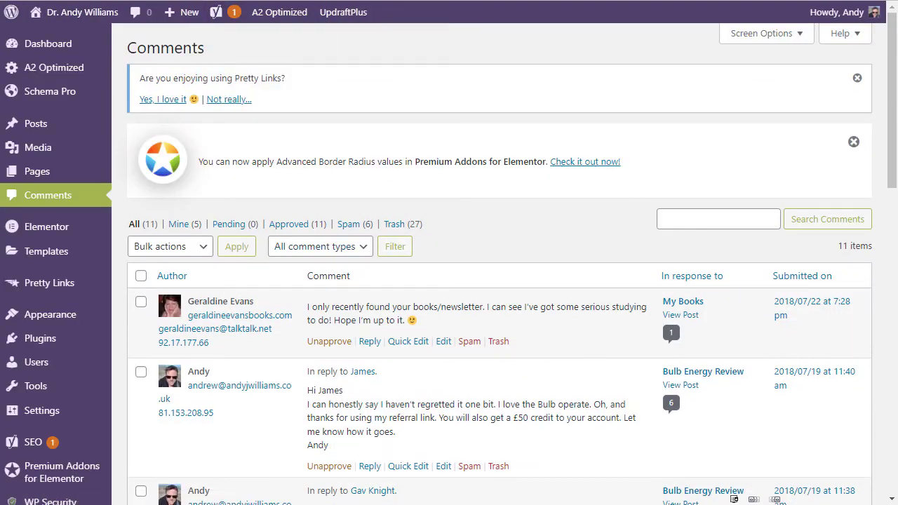
{"action": "key", "text": "alt+Left"}
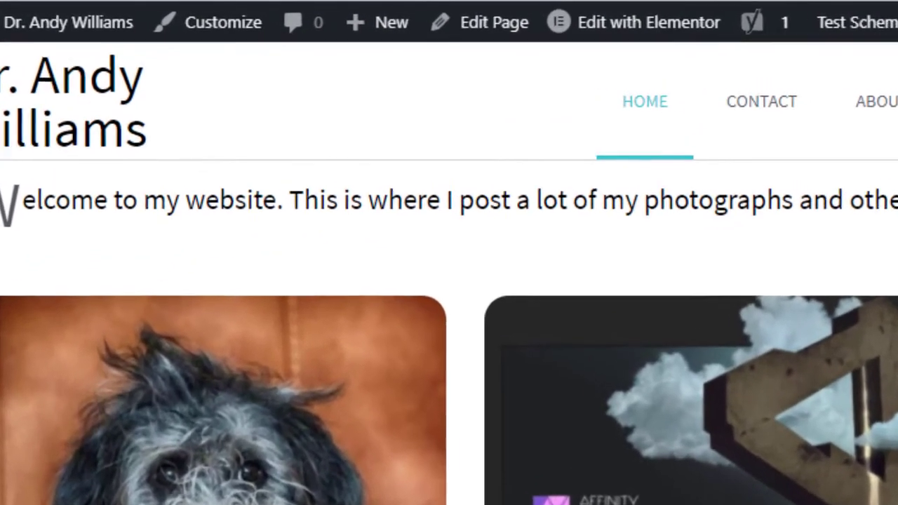
{"action": "mouse_move", "coordinate": [370, 30]}
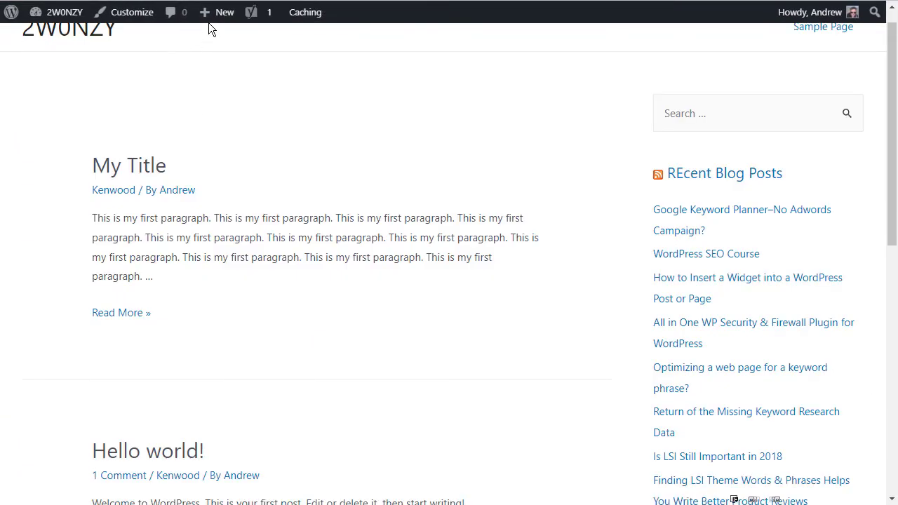
{"action": "mouse_move", "coordinate": [212, 19]}
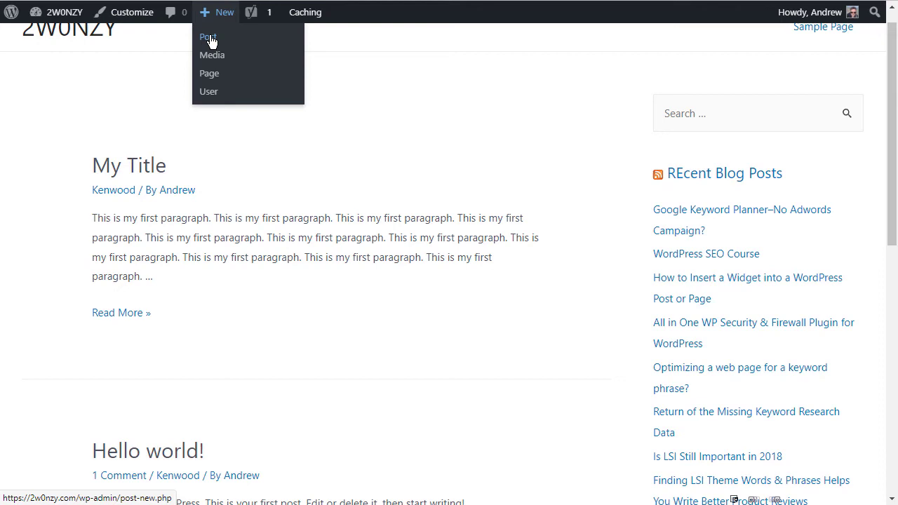
{"action": "left_click", "coordinate": [212, 41]}
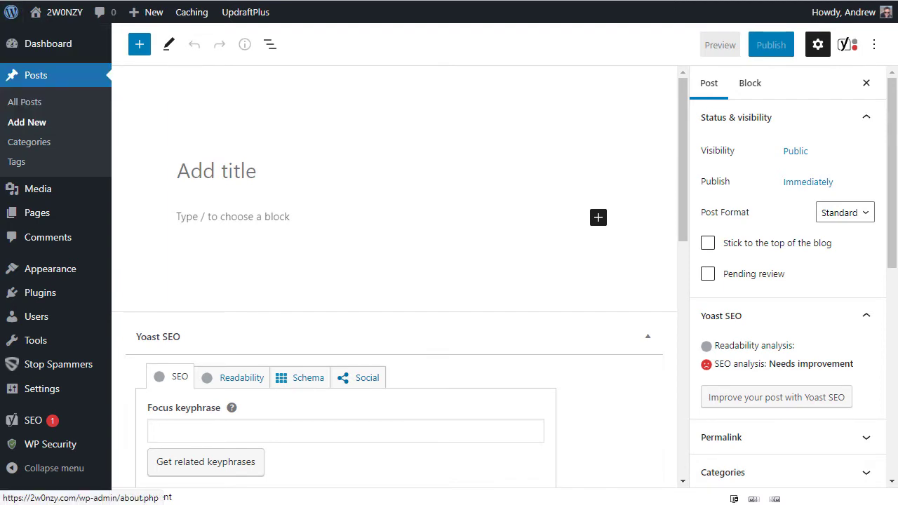
{"action": "left_click", "coordinate": [64, 12]}
{"action": "scroll", "coordinate": [449, 259], "scroll_direction": "up", "scroll_amount": 1}
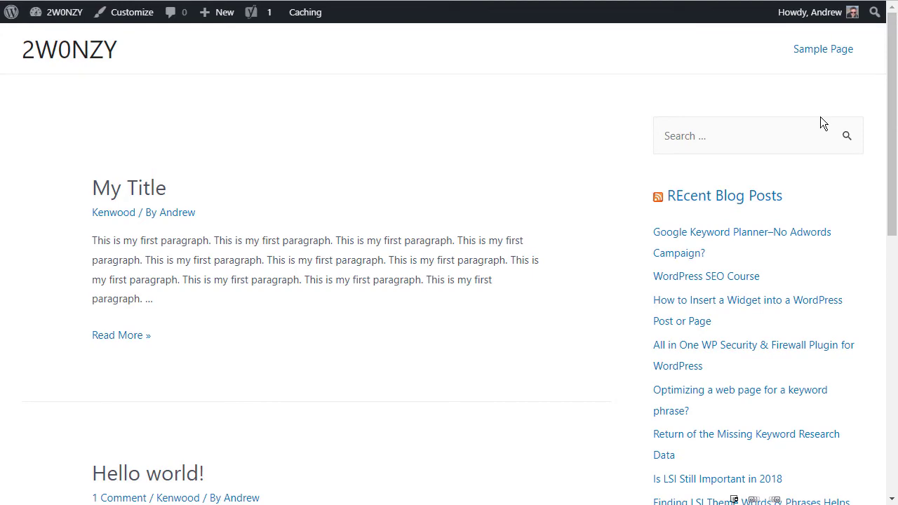
{"action": "mouse_move", "coordinate": [847, 13]}
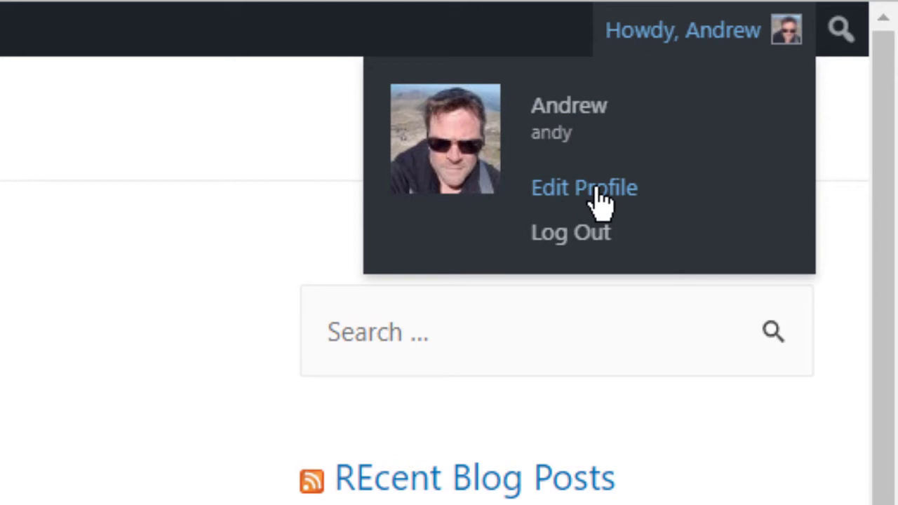
{"action": "left_click", "coordinate": [569, 105]}
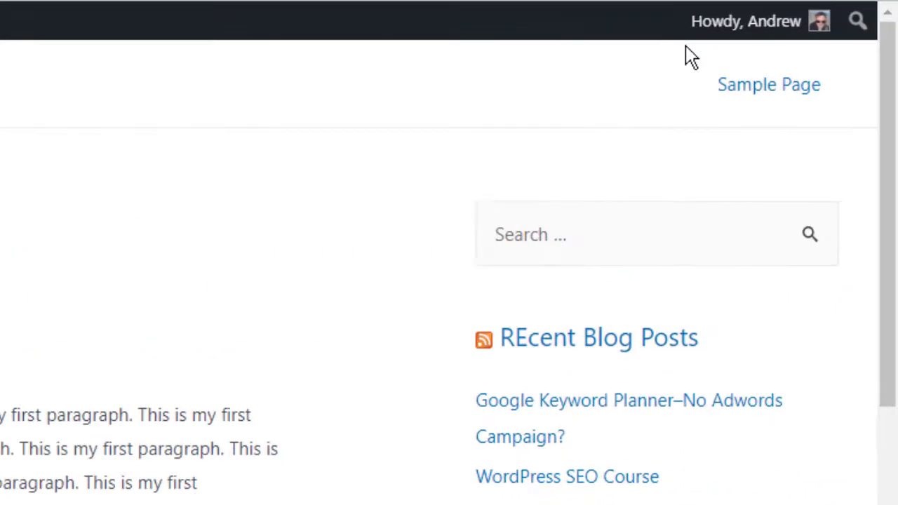
{"action": "mouse_move", "coordinate": [739, 30]}
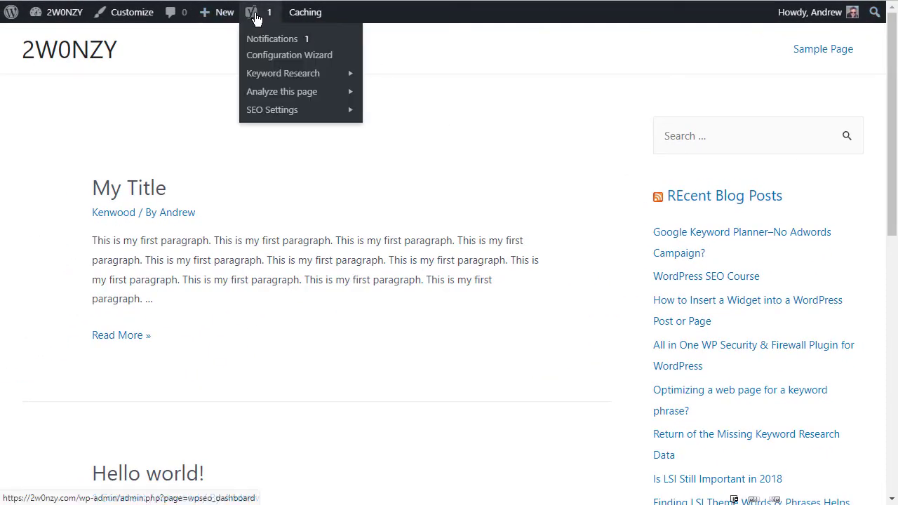
{"action": "mouse_move", "coordinate": [279, 14]}
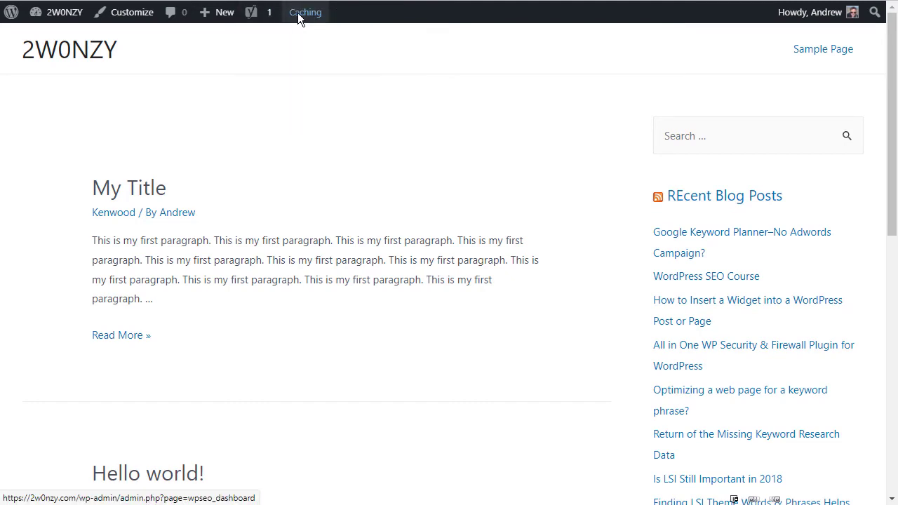
{"action": "mouse_move", "coordinate": [315, 18]}
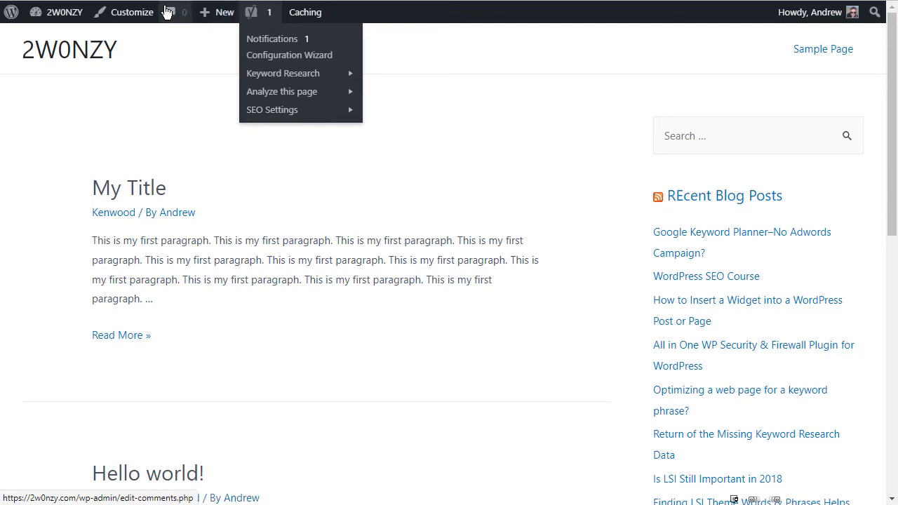
{"action": "mouse_move", "coordinate": [55, 16]}
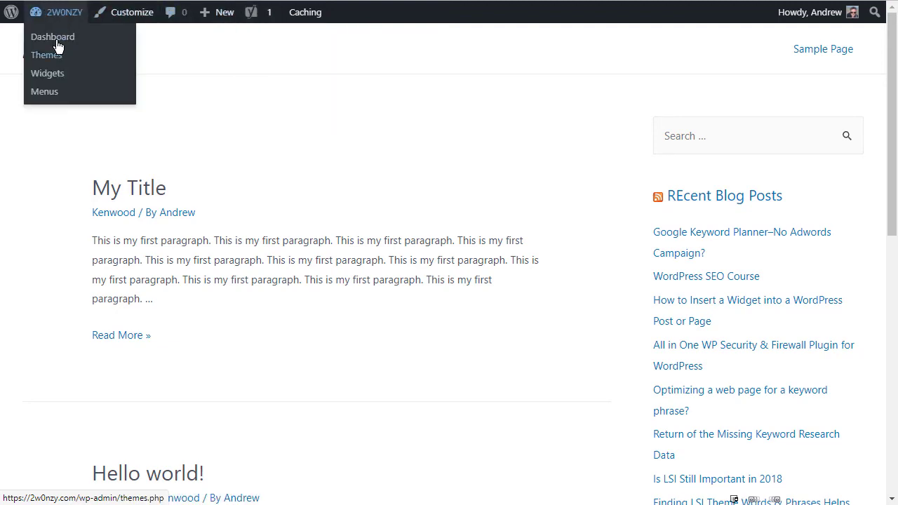
Search the Add New plugins directory for 'adminimize'
{"action": "left_click", "coordinate": [56, 41]}
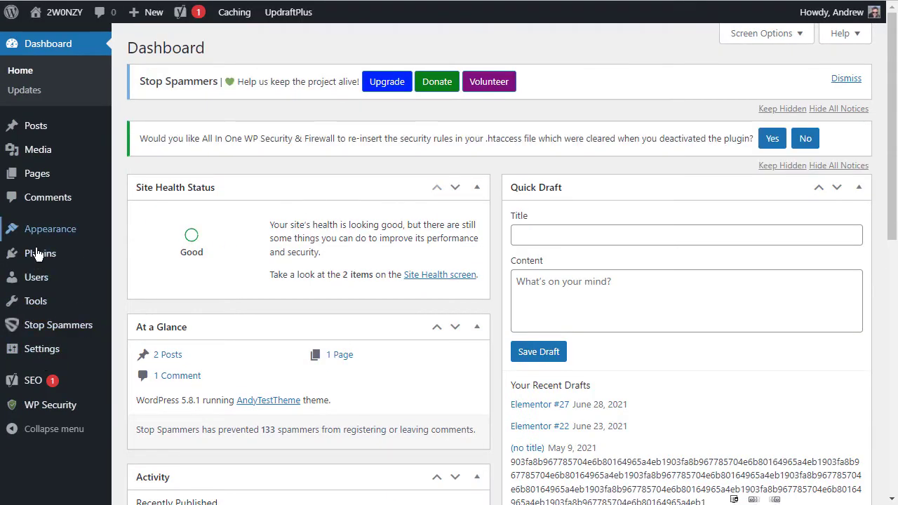
{"action": "mouse_move", "coordinate": [40, 255]}
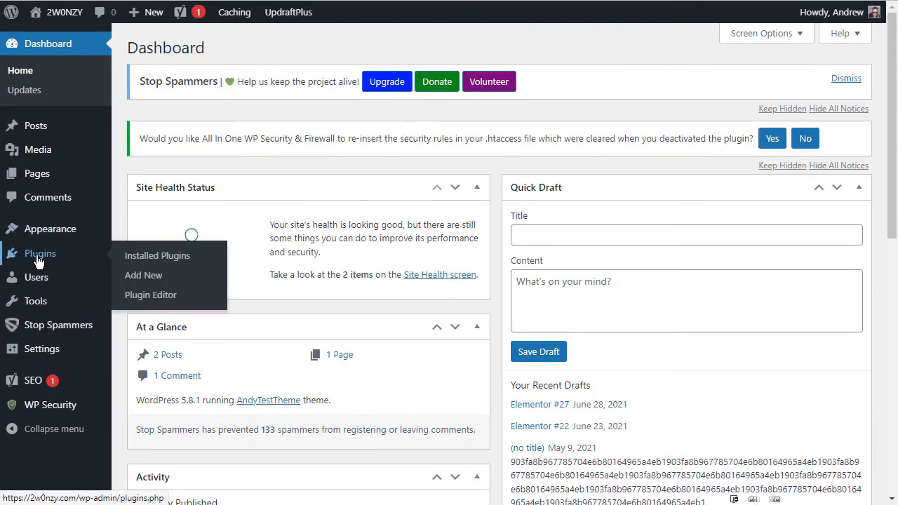
{"action": "left_click", "coordinate": [143, 276]}
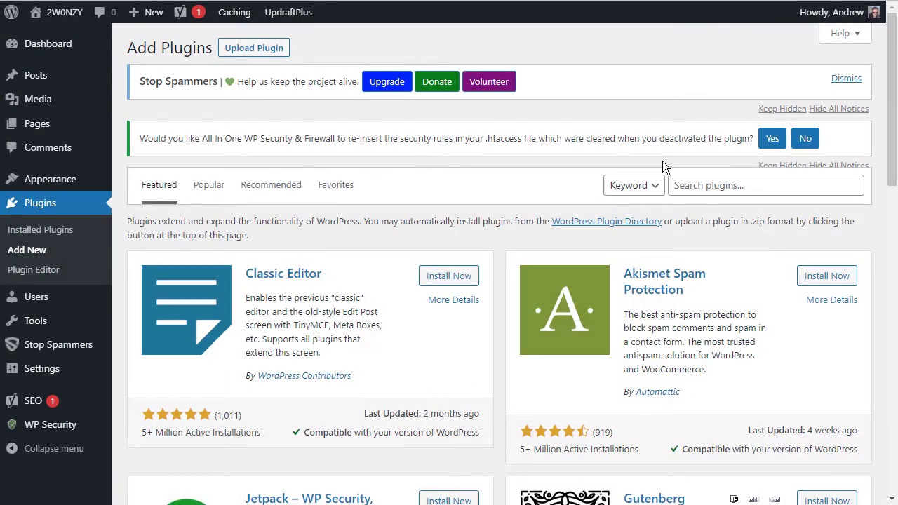
{"action": "left_click", "coordinate": [732, 185]}
{"action": "type", "text": "adminimize"}
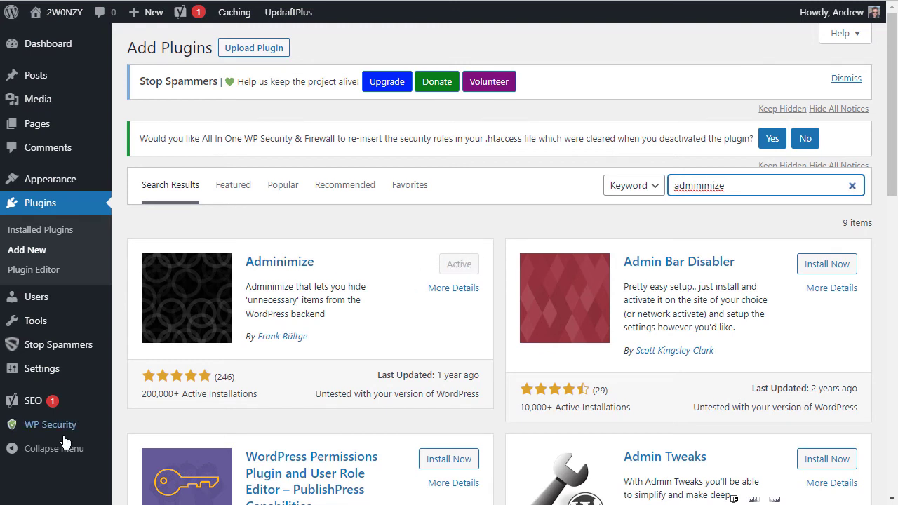
Open Settings > Adminimize and look through its option sections
{"action": "mouse_move", "coordinate": [33, 374]}
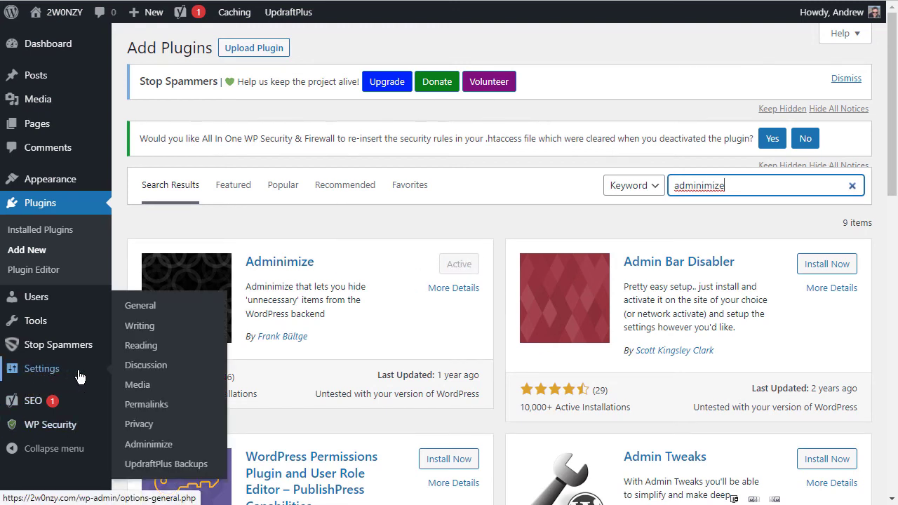
{"action": "left_click", "coordinate": [154, 448]}
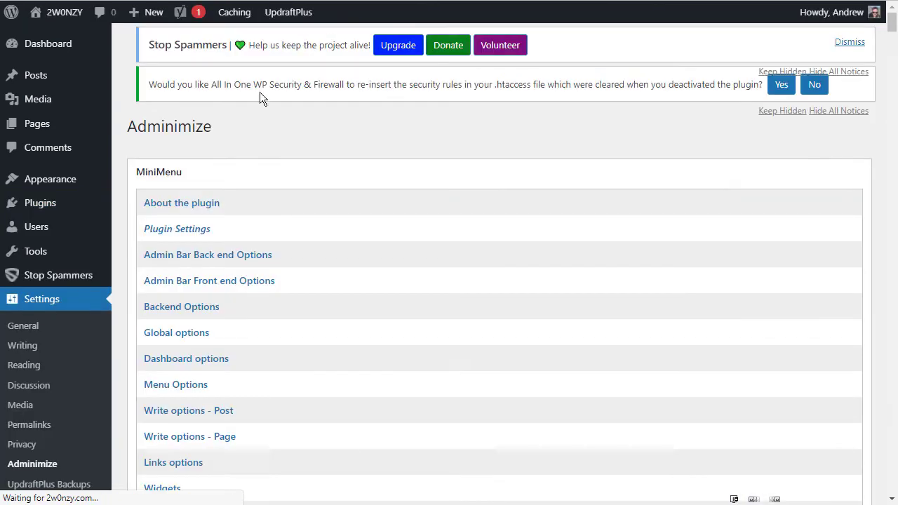
{"action": "scroll", "coordinate": [498, 259], "scroll_direction": "down", "scroll_amount": 1}
{"action": "scroll", "coordinate": [496, 253], "scroll_direction": "down", "scroll_amount": 8}
{"action": "scroll", "coordinate": [483, 245], "scroll_direction": "up", "scroll_amount": 9}
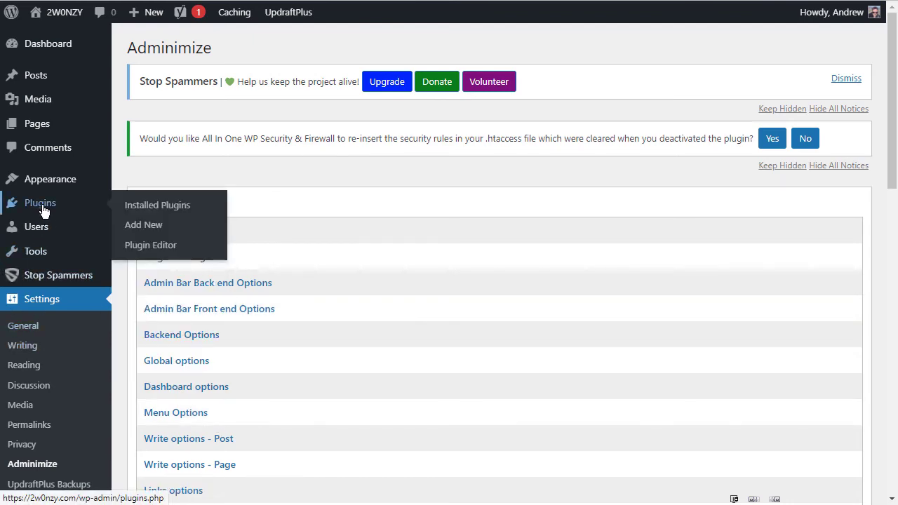
Open the Theme Editor from the Appearance menu
{"action": "mouse_move", "coordinate": [24, 182]}
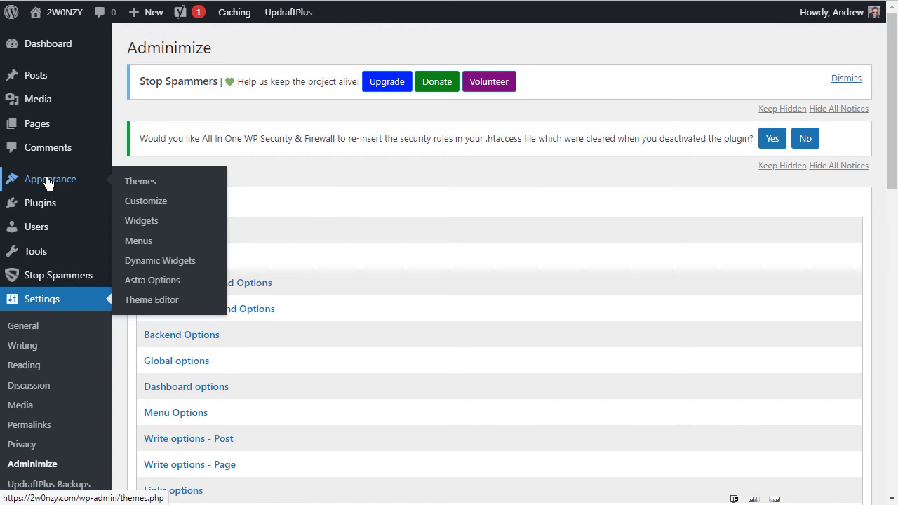
{"action": "left_click", "coordinate": [156, 303]}
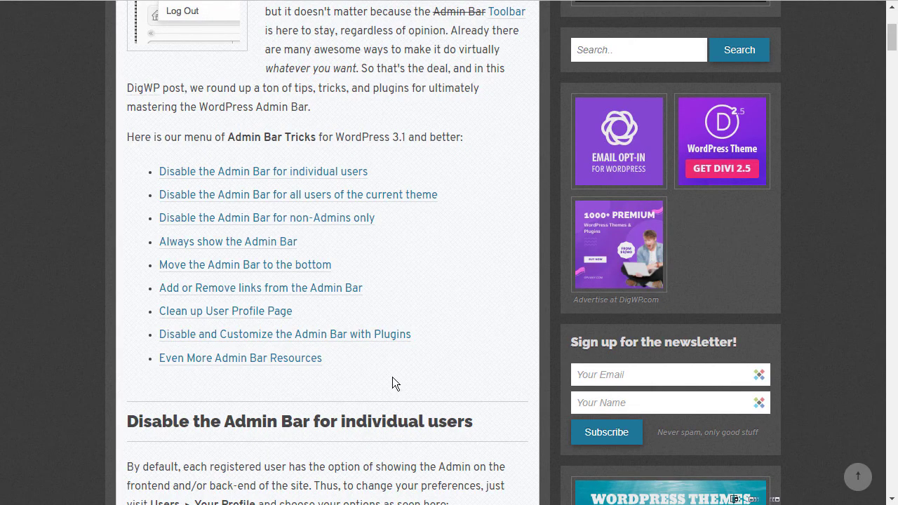
Select the 'Move the Admin Bar to the bottom' code snippet in the DigWP article
{"action": "scroll", "coordinate": [411, 246], "scroll_direction": "up", "scroll_amount": 3}
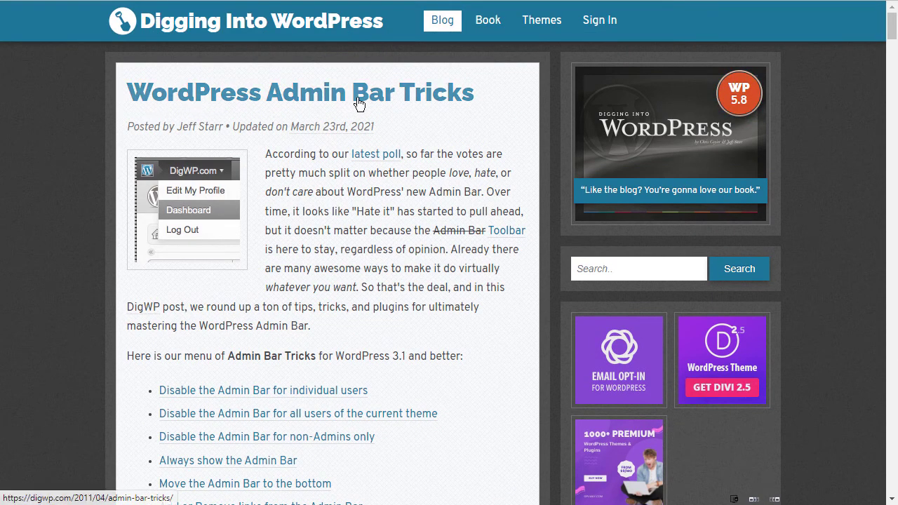
{"action": "scroll", "coordinate": [437, 194], "scroll_direction": "down", "scroll_amount": 2}
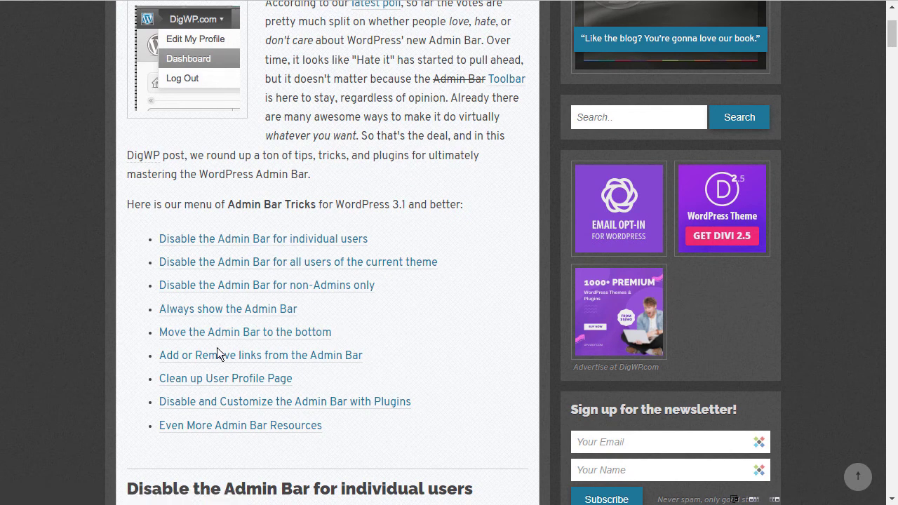
{"action": "left_click", "coordinate": [165, 335]}
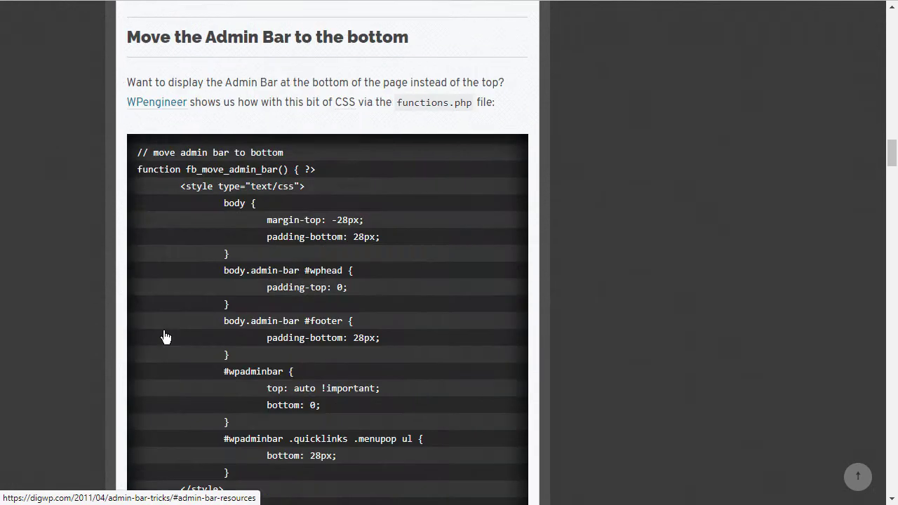
{"action": "scroll", "coordinate": [317, 385], "scroll_direction": "down", "scroll_amount": 2}
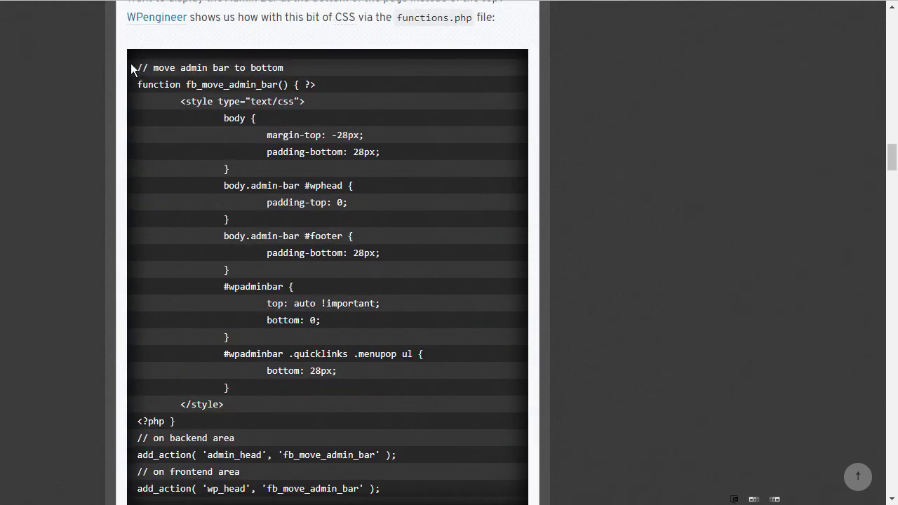
{"action": "left_click_drag", "start_coordinate": [131, 68], "coordinate": [399, 413]}
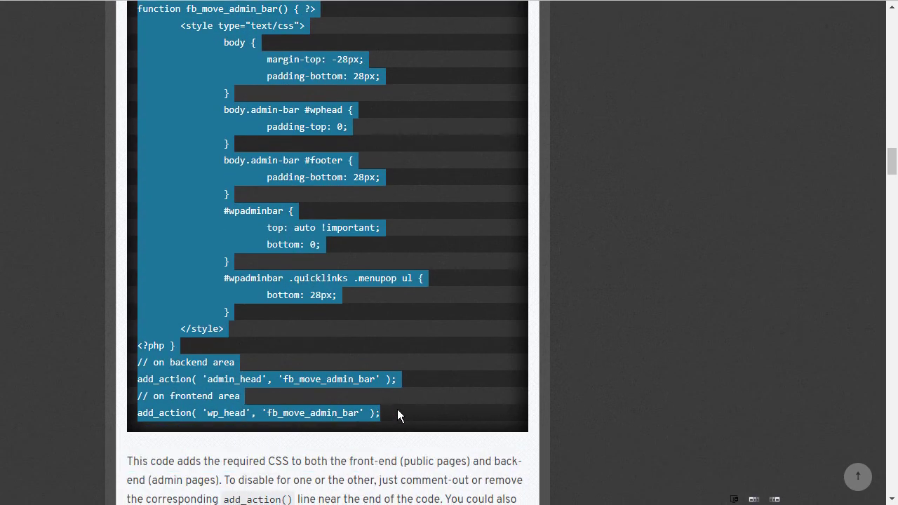
{"action": "right_click", "coordinate": [351, 381]}
Paste the copied snippet on a new line in functions.php and save the file
{"action": "left_click", "coordinate": [386, 14]}
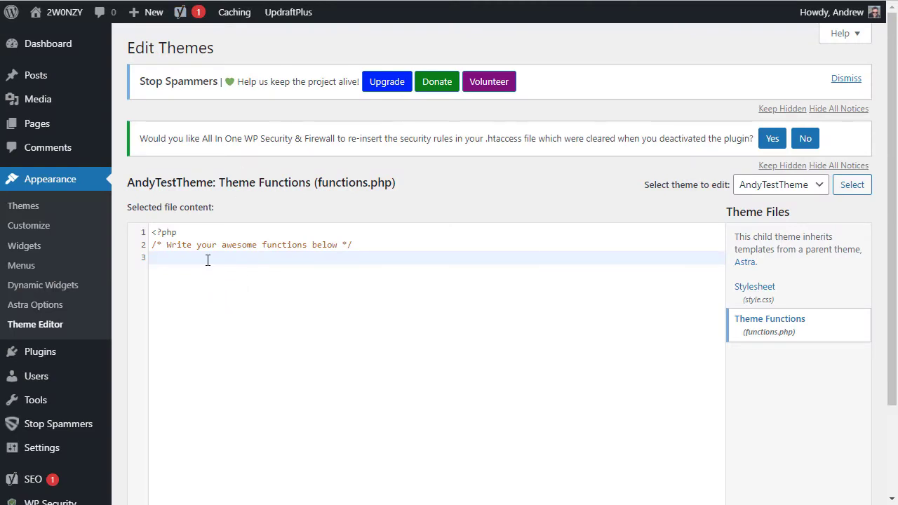
{"action": "key", "text": "Return"}
{"action": "key", "text": "ctrl+v"}
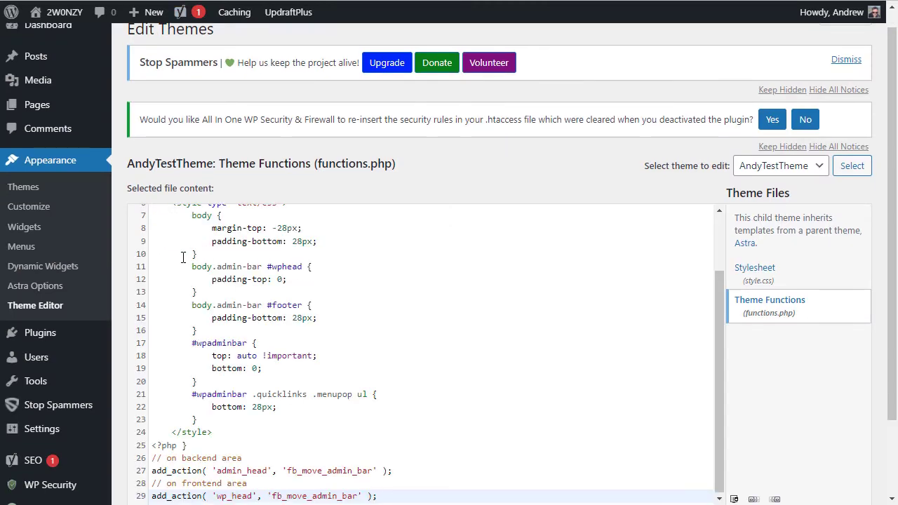
{"action": "scroll", "coordinate": [182, 257], "scroll_direction": "down", "scroll_amount": 2}
{"action": "left_click", "coordinate": [158, 433]}
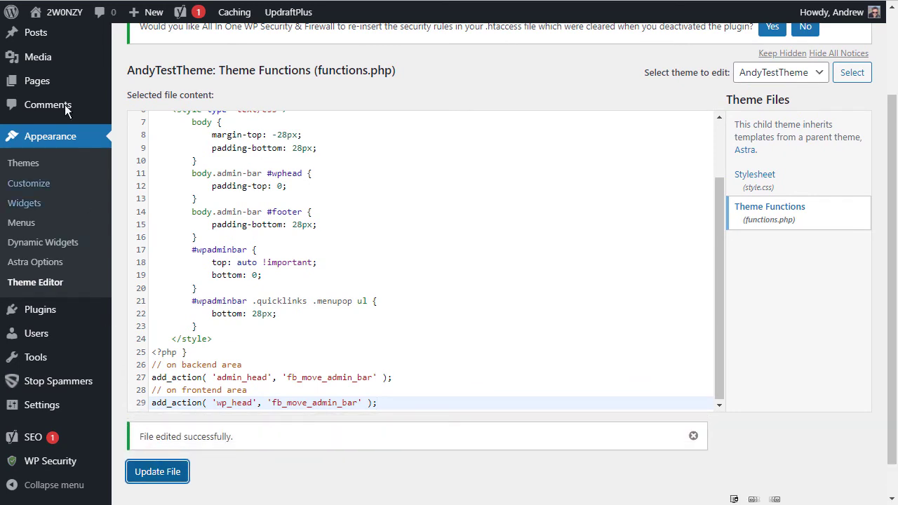
Open the live site in a new window
{"action": "mouse_move", "coordinate": [59, 12]}
{"action": "right_click", "coordinate": [75, 38]}
{"action": "left_click", "coordinate": [112, 62]}
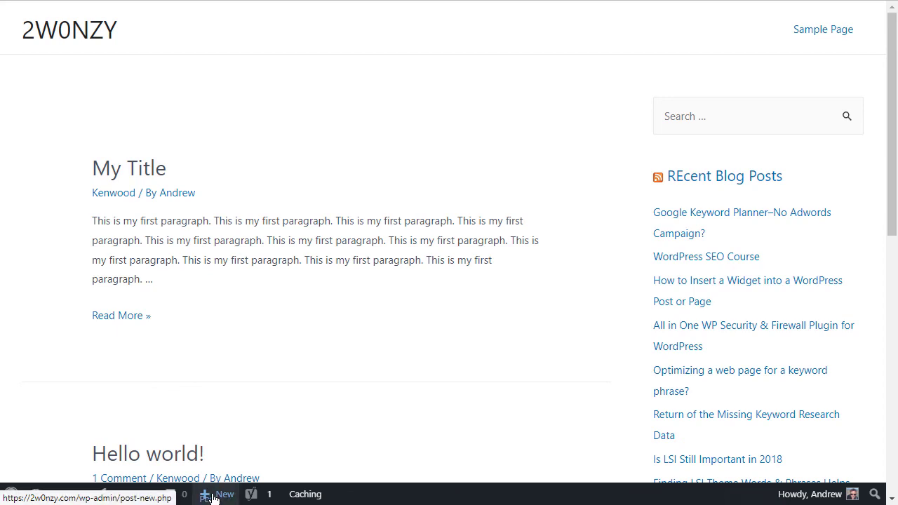
Try + New > Post from the bottom toolbar, then return to the functions.php editor
{"action": "mouse_move", "coordinate": [294, 499]}
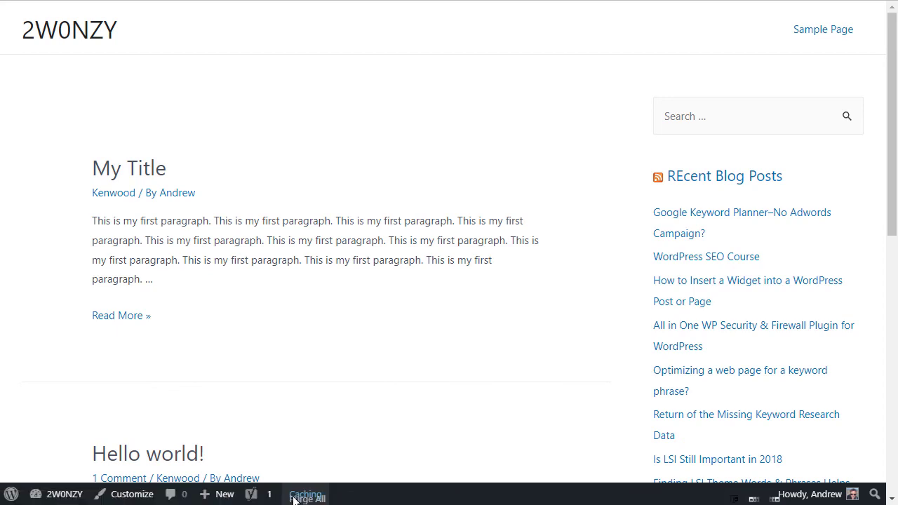
{"action": "left_click", "coordinate": [208, 496]}
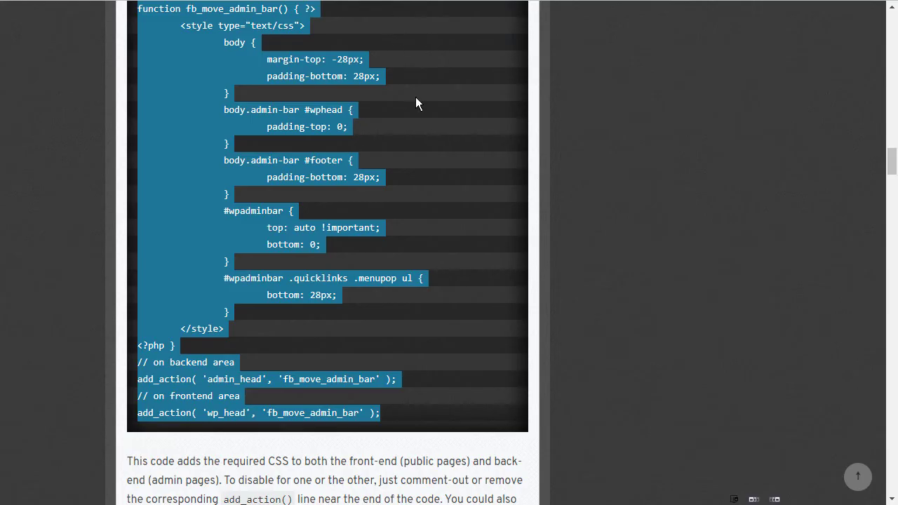
{"action": "scroll", "coordinate": [396, 210], "scroll_direction": "up", "scroll_amount": 3}
{"action": "scroll", "coordinate": [396, 210], "scroll_direction": "down", "scroll_amount": 1}
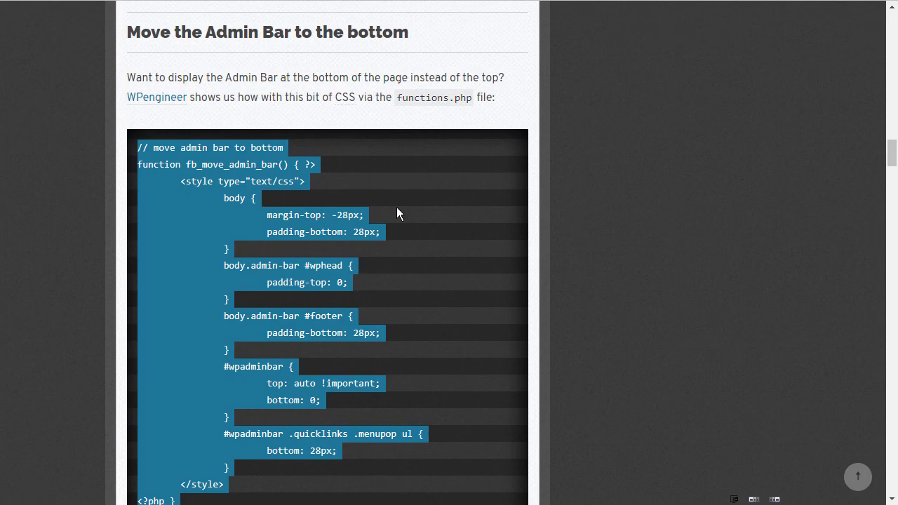
{"action": "scroll", "coordinate": [397, 208], "scroll_direction": "up", "scroll_amount": 7}
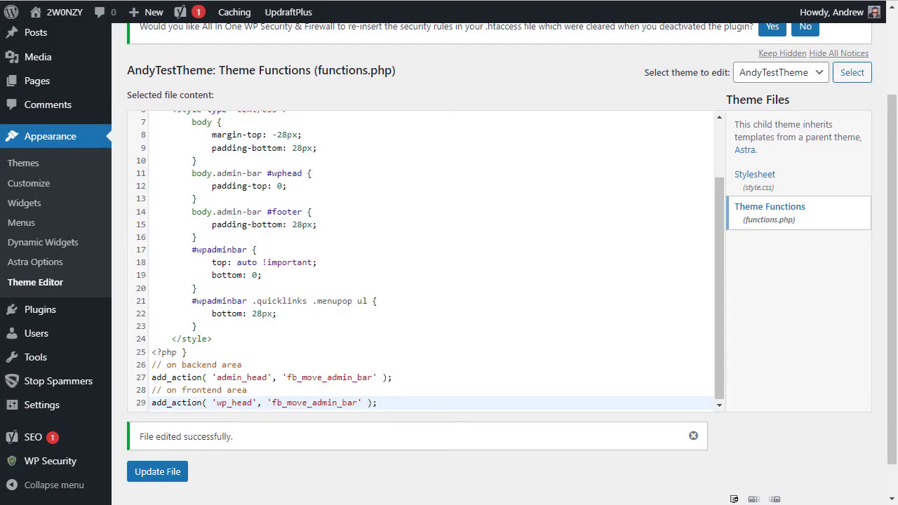
Delete the admin-bar code from line 4 onward and save functions.php
{"action": "left_click_drag", "start_coordinate": [719, 262], "coordinate": [734, 172]}
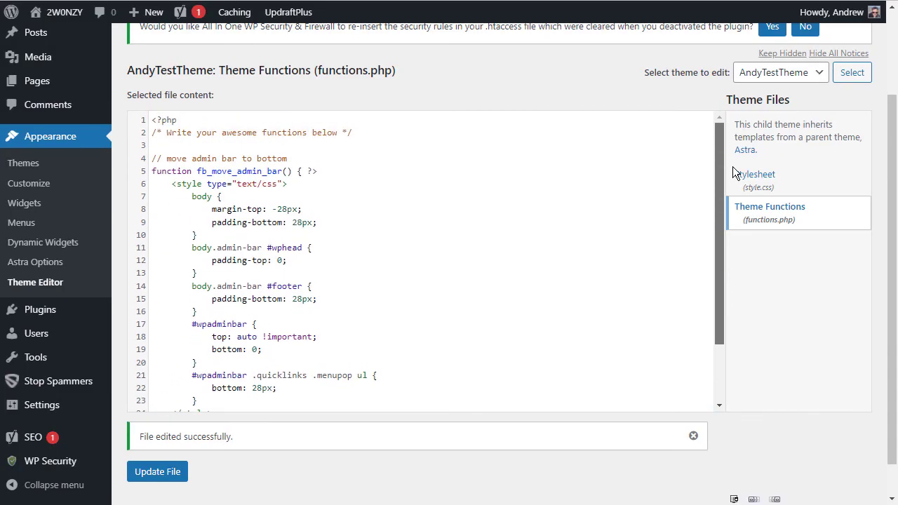
{"action": "left_click_drag", "start_coordinate": [153, 156], "coordinate": [315, 406]}
{"action": "key", "text": "Delete"}
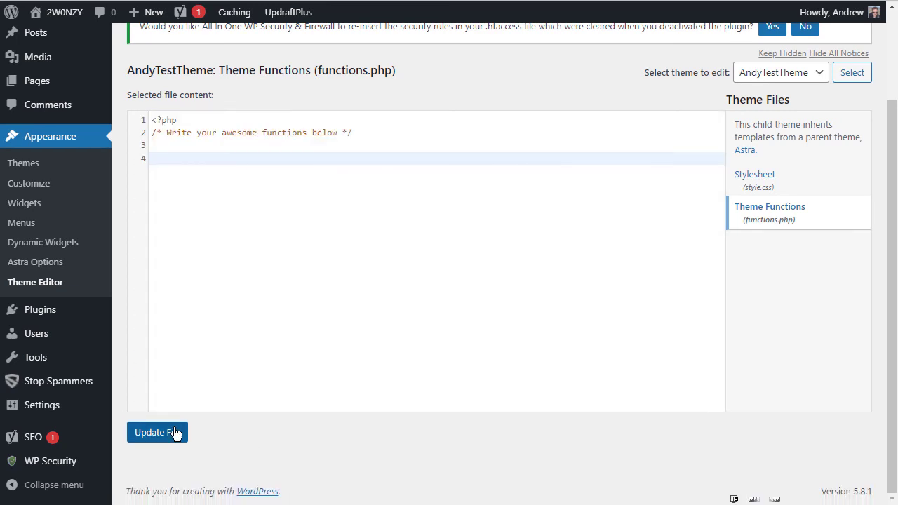
{"action": "left_click", "coordinate": [169, 434]}
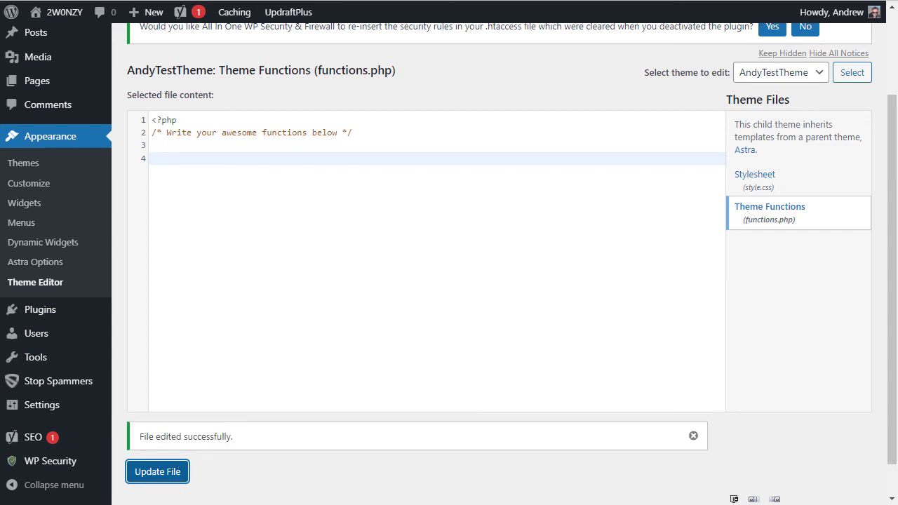
View the live site with the toolbar back at the top
{"action": "mouse_move", "coordinate": [62, 14]}
{"action": "left_click", "coordinate": [56, 35]}
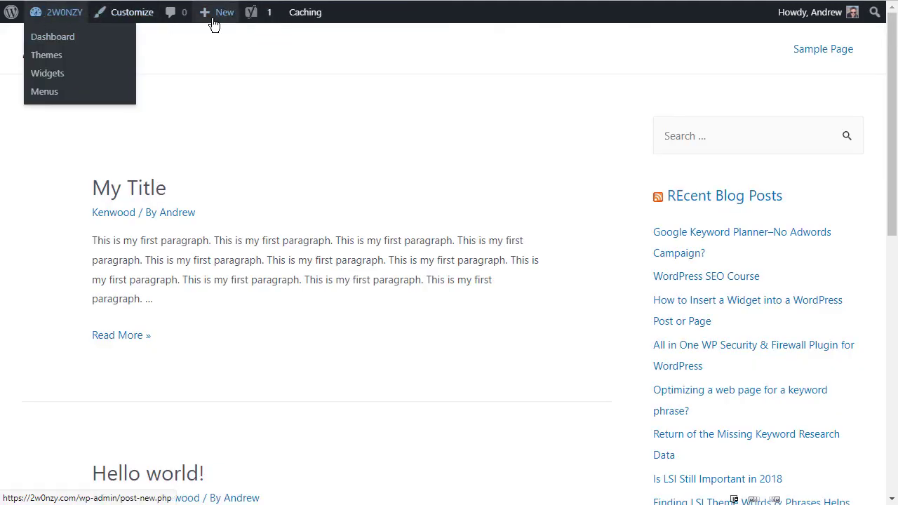
{"action": "mouse_move", "coordinate": [285, 18]}
{"action": "mouse_move", "coordinate": [56, 13]}
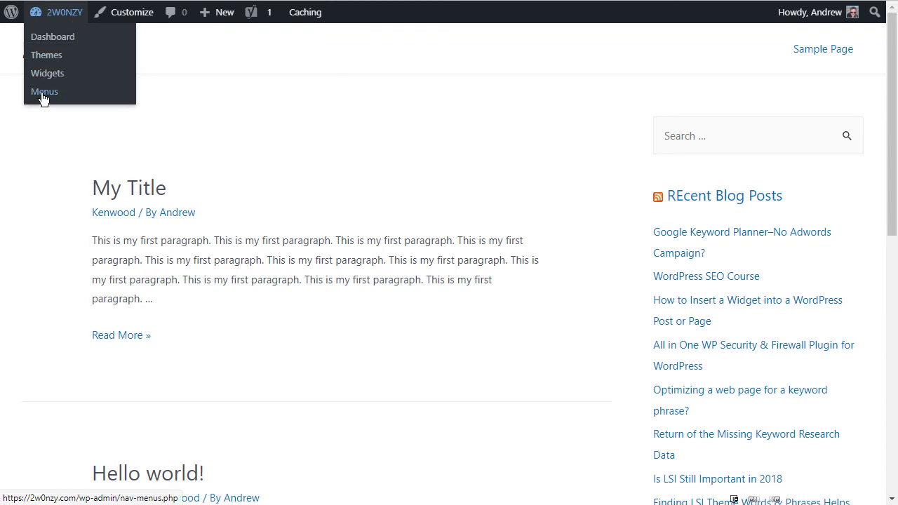